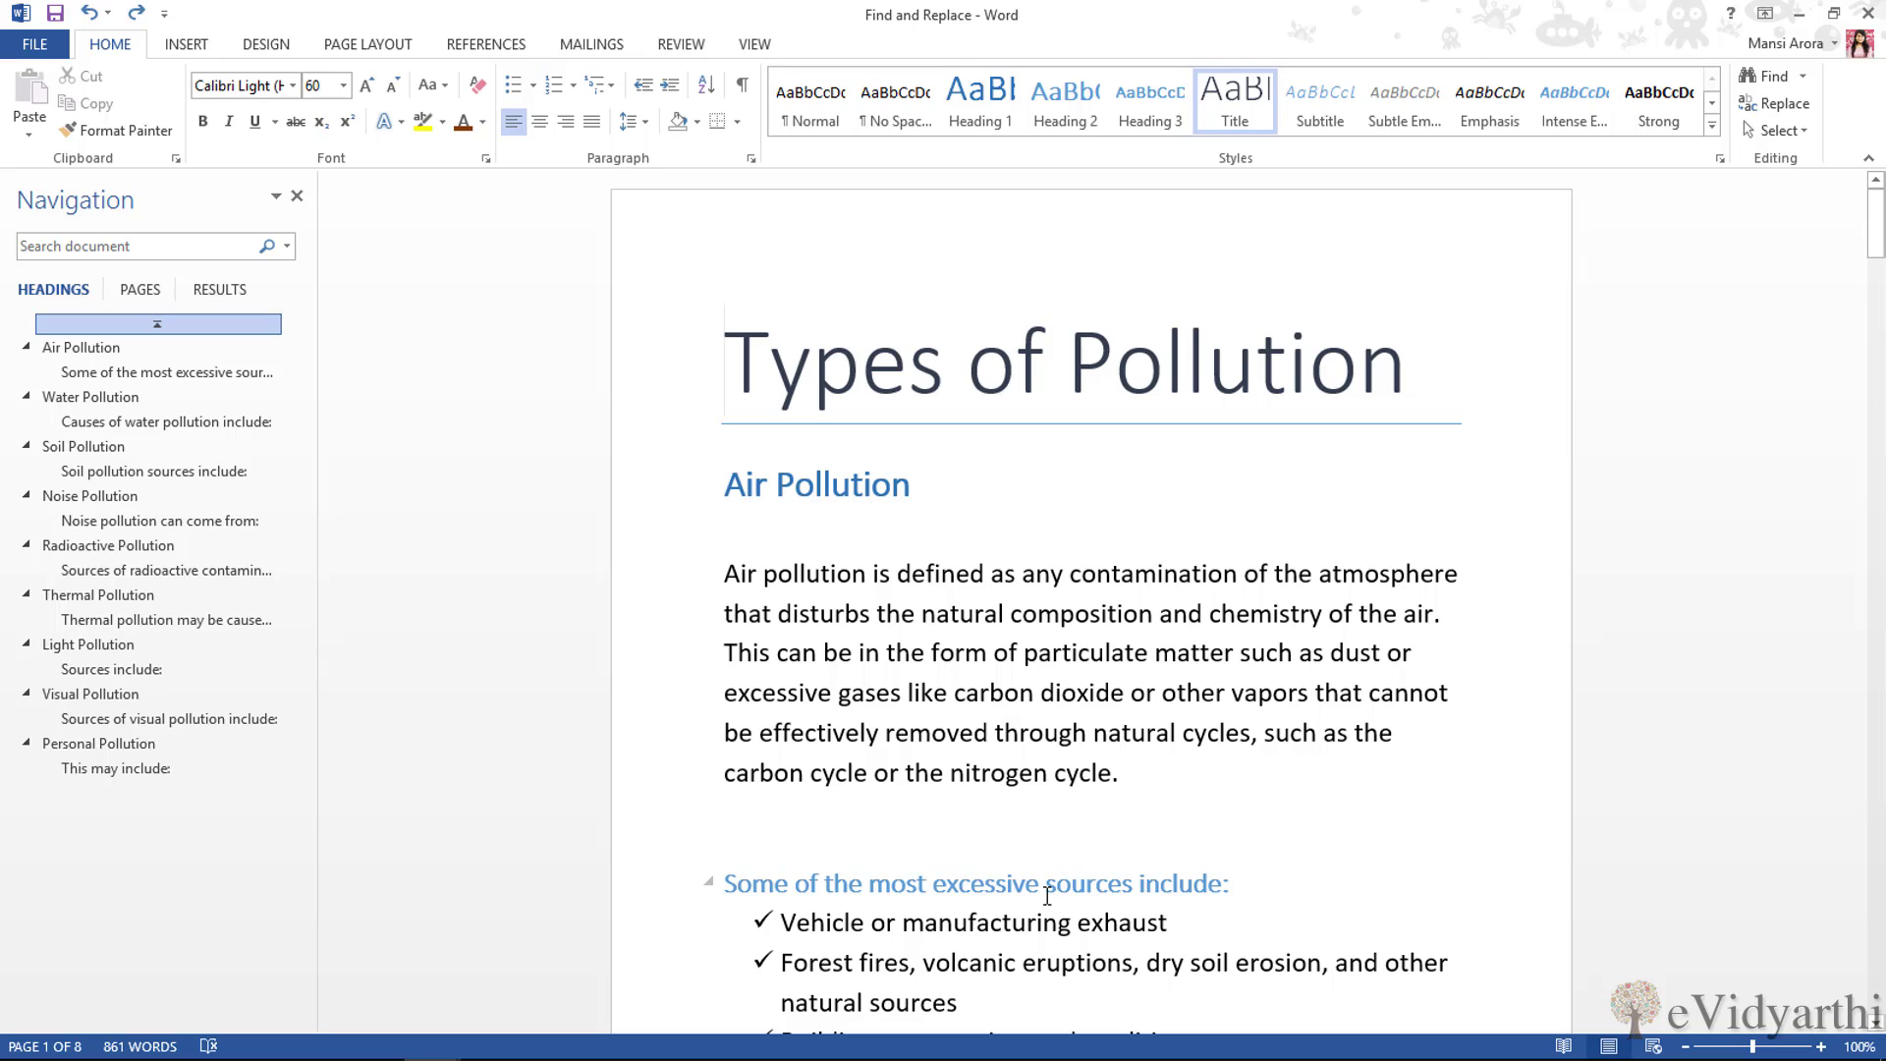
Step: Copy the word 'sources' from the Air Pollution subheading to the clipboard
left_click_drag(1044, 889, 1132, 890)
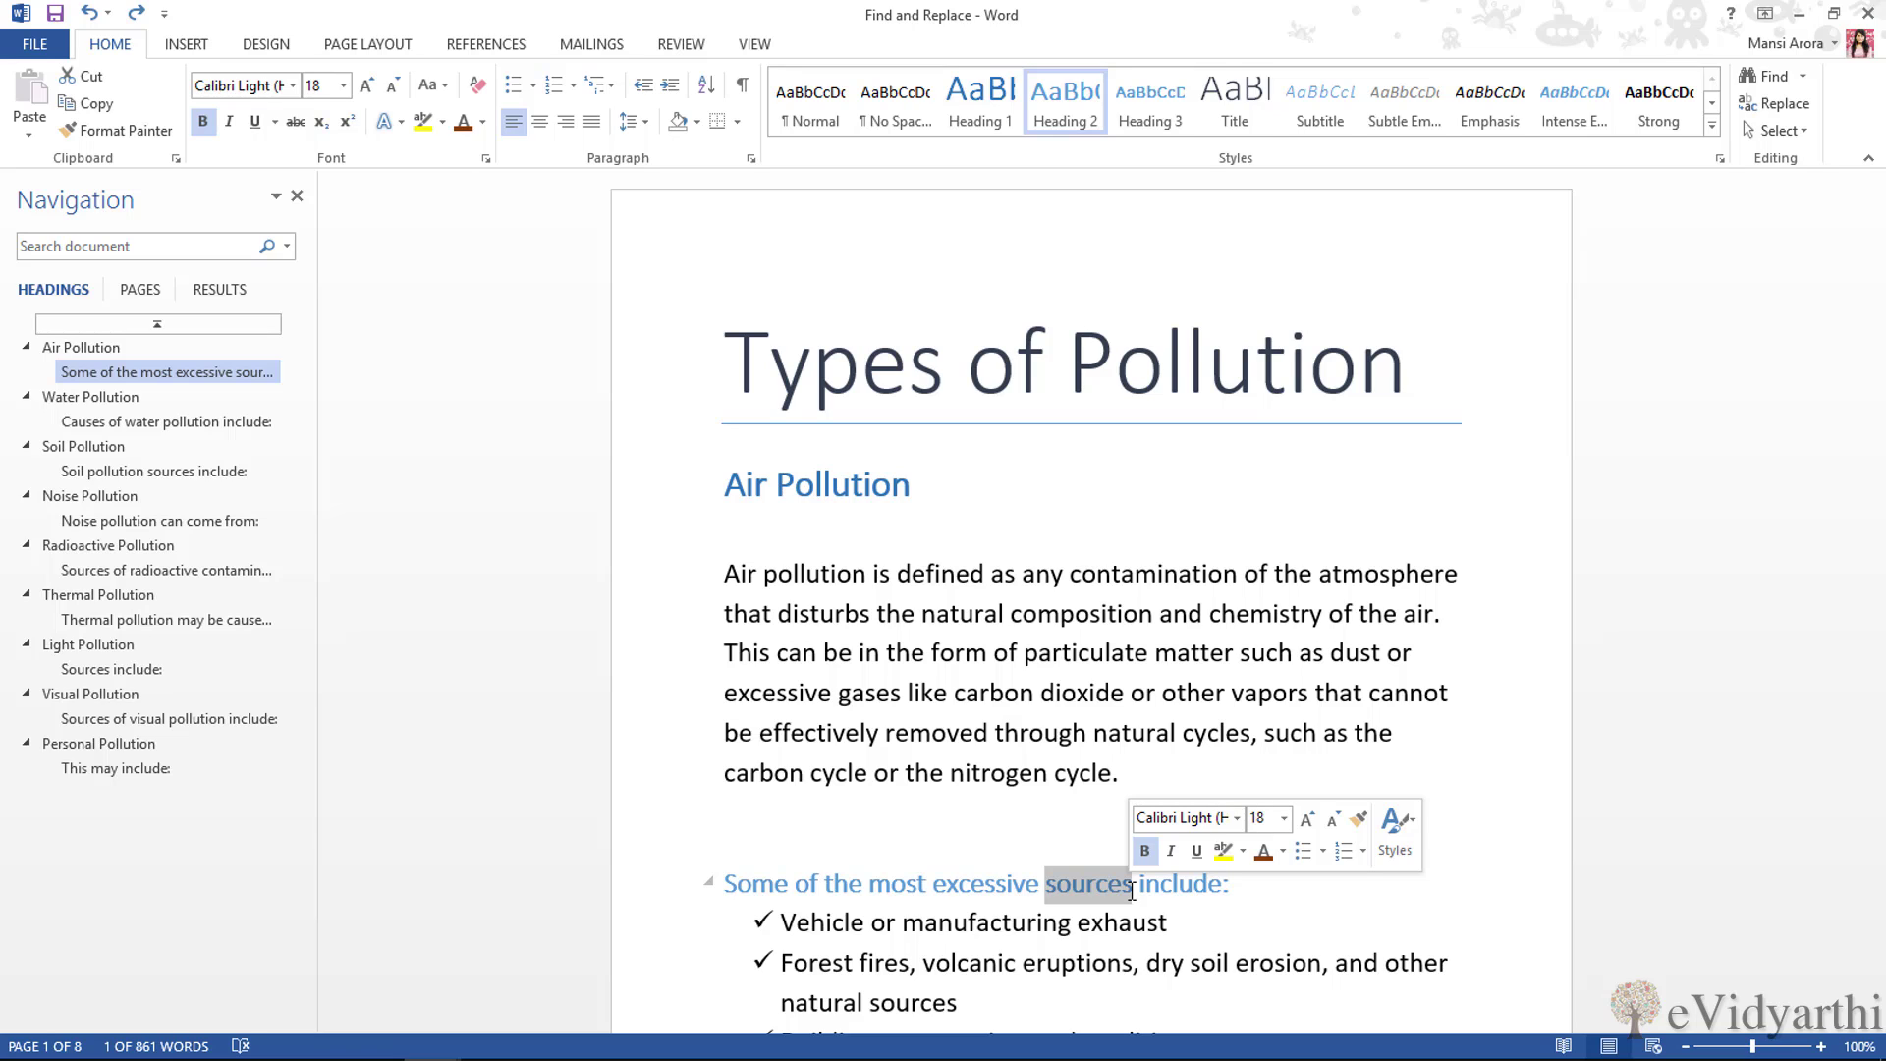
right_click(1099, 890)
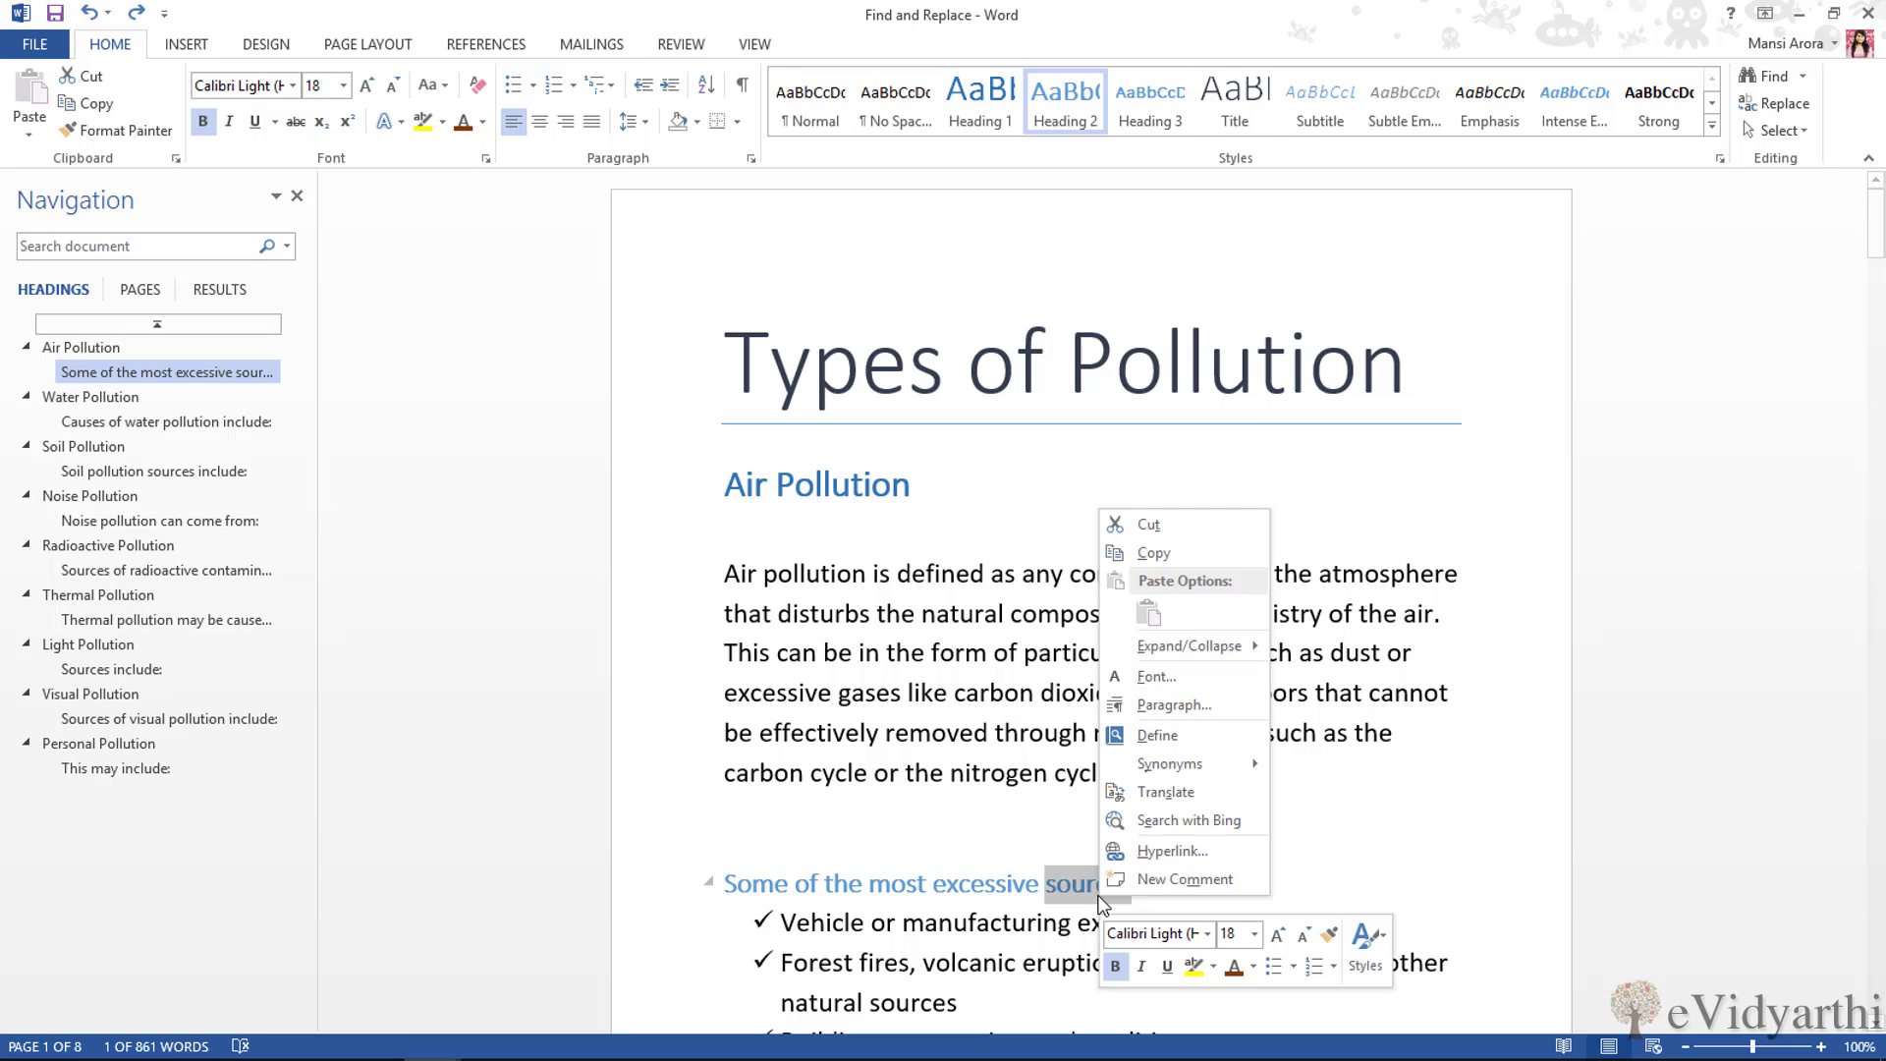
left_click(1184, 551)
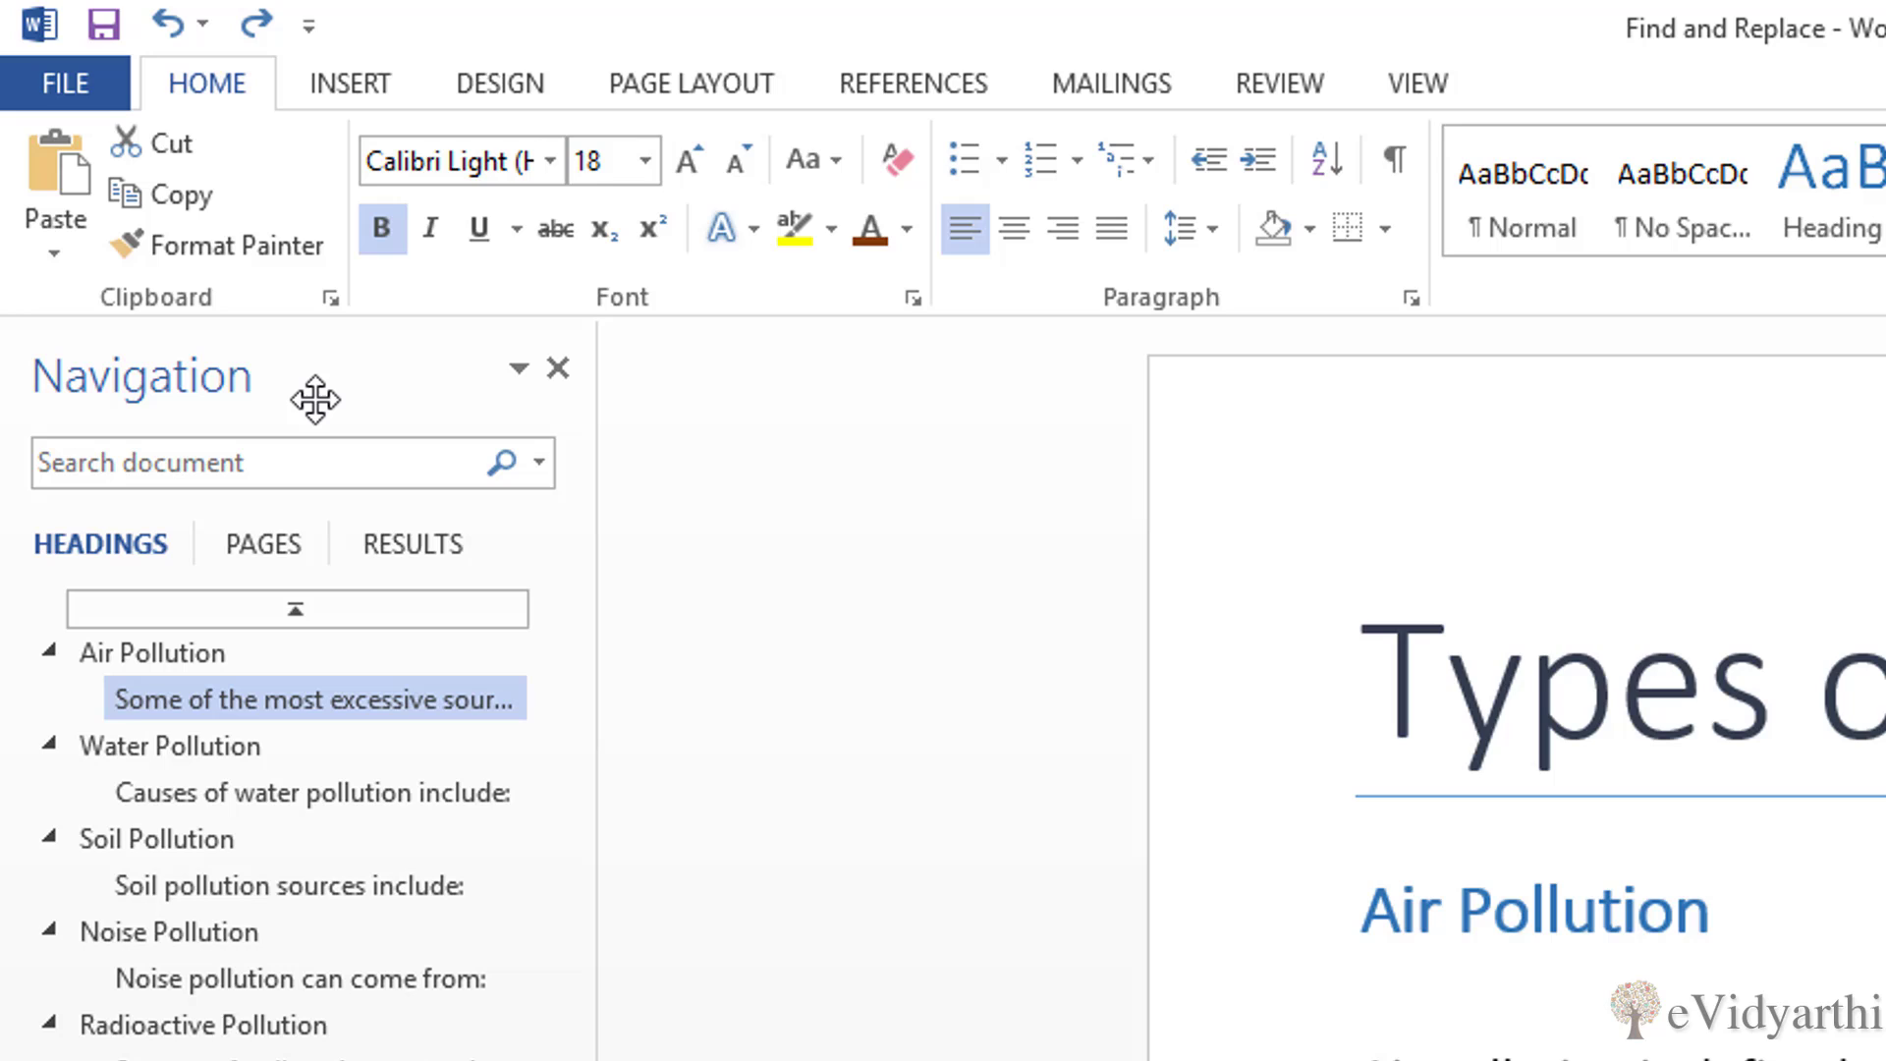
Step: Glance at the View ribbon, return to Home, and focus the Navigation pane's Search document box
left_click(1406, 86)
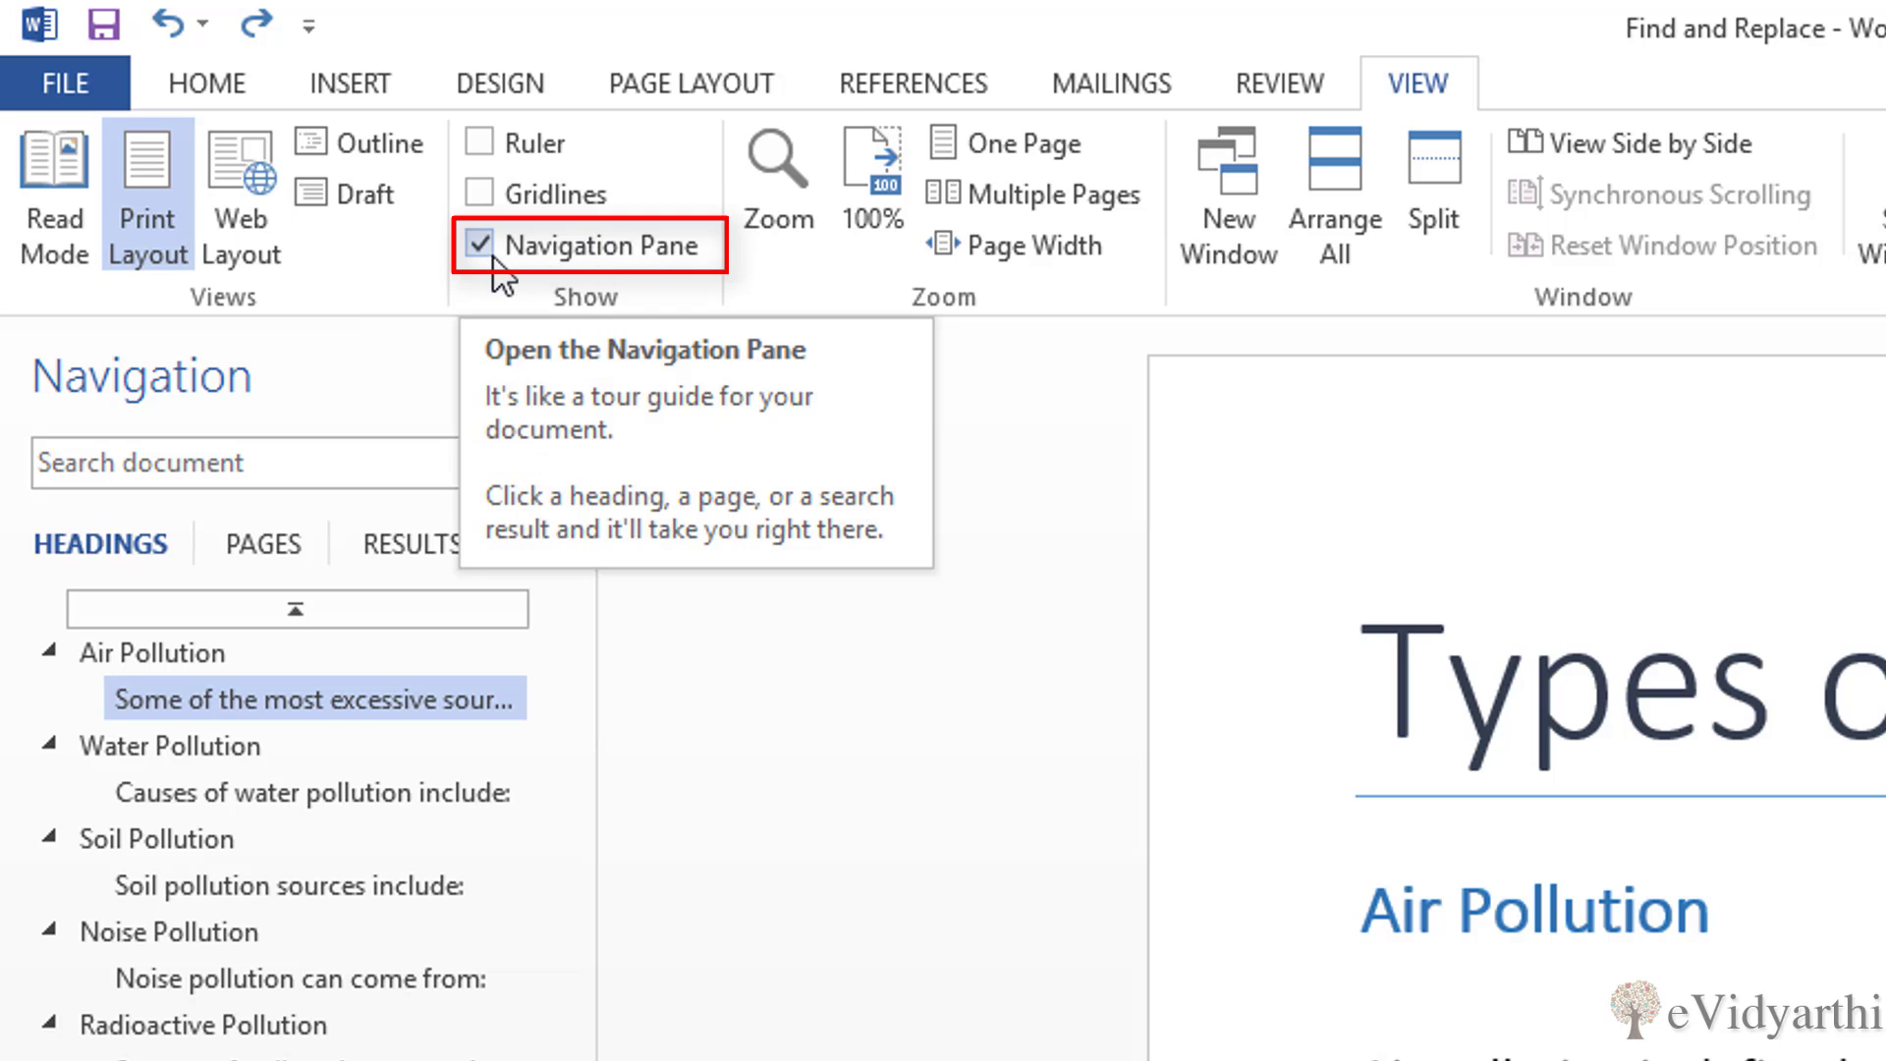
left_click(216, 83)
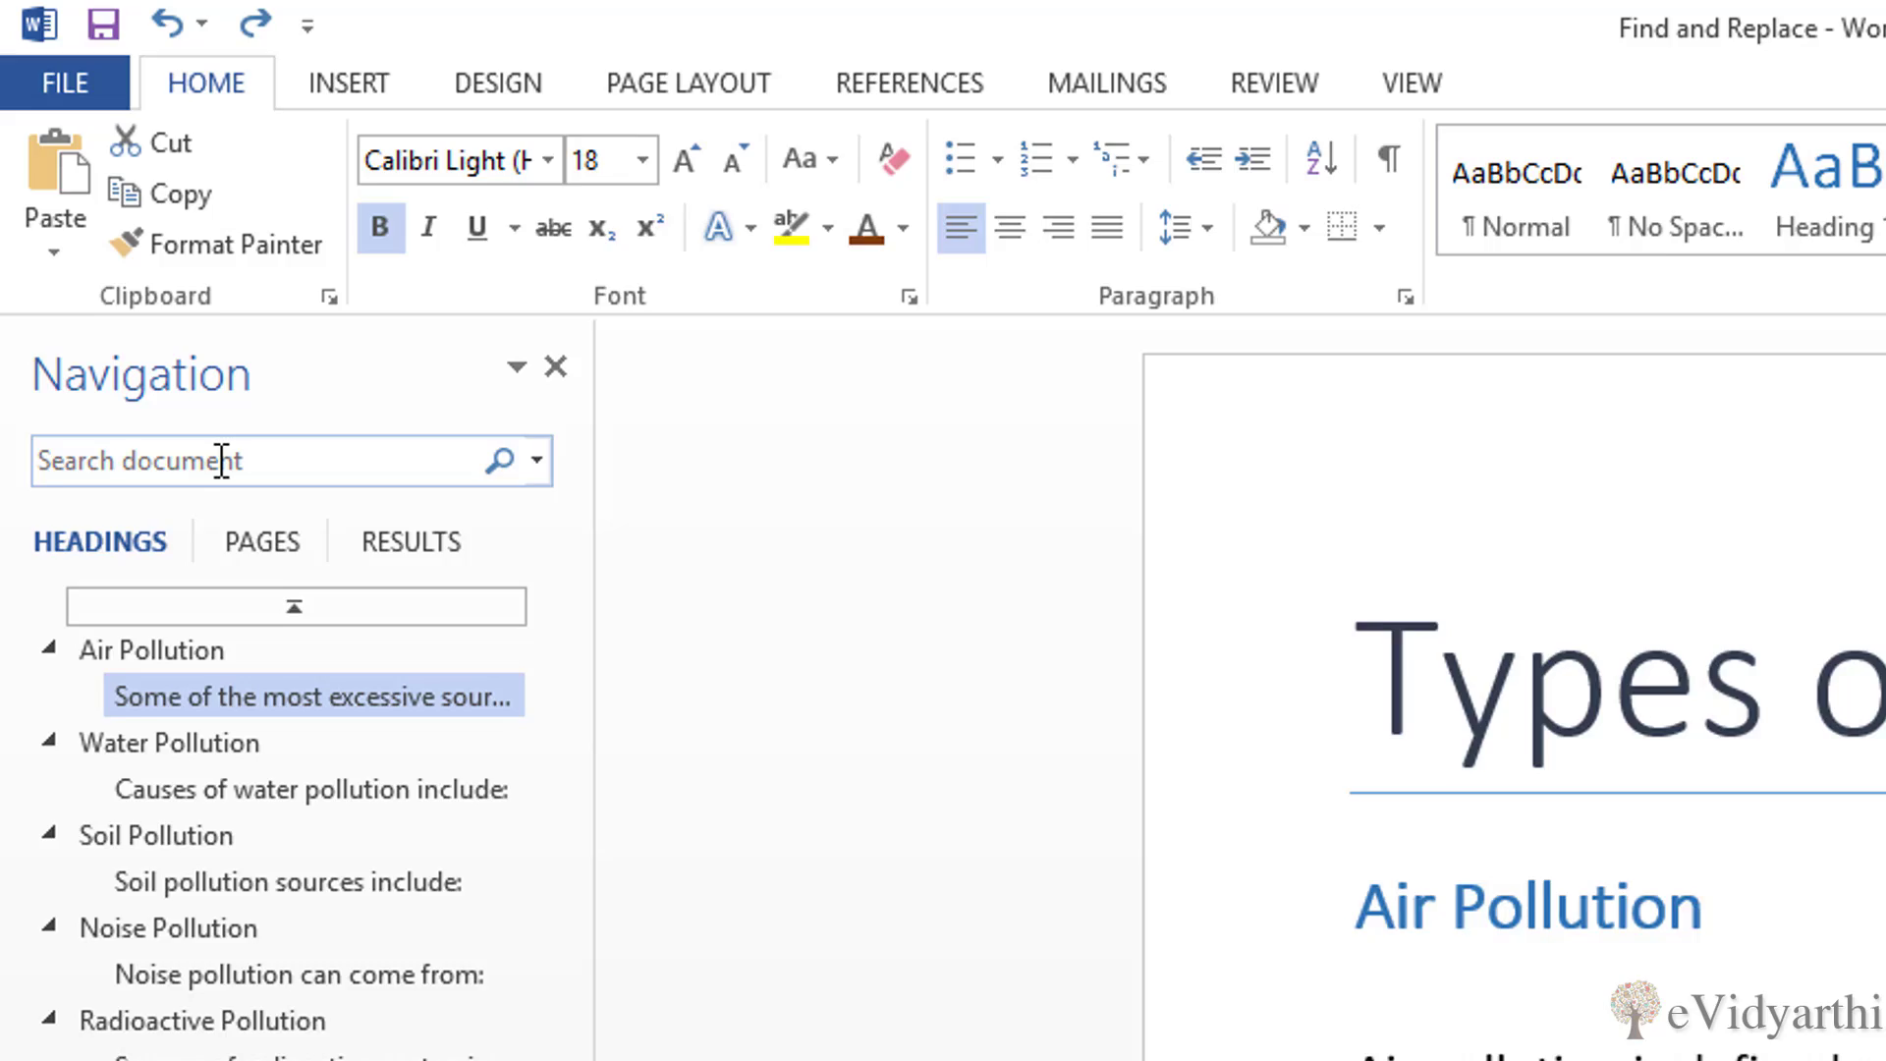
left_click(116, 246)
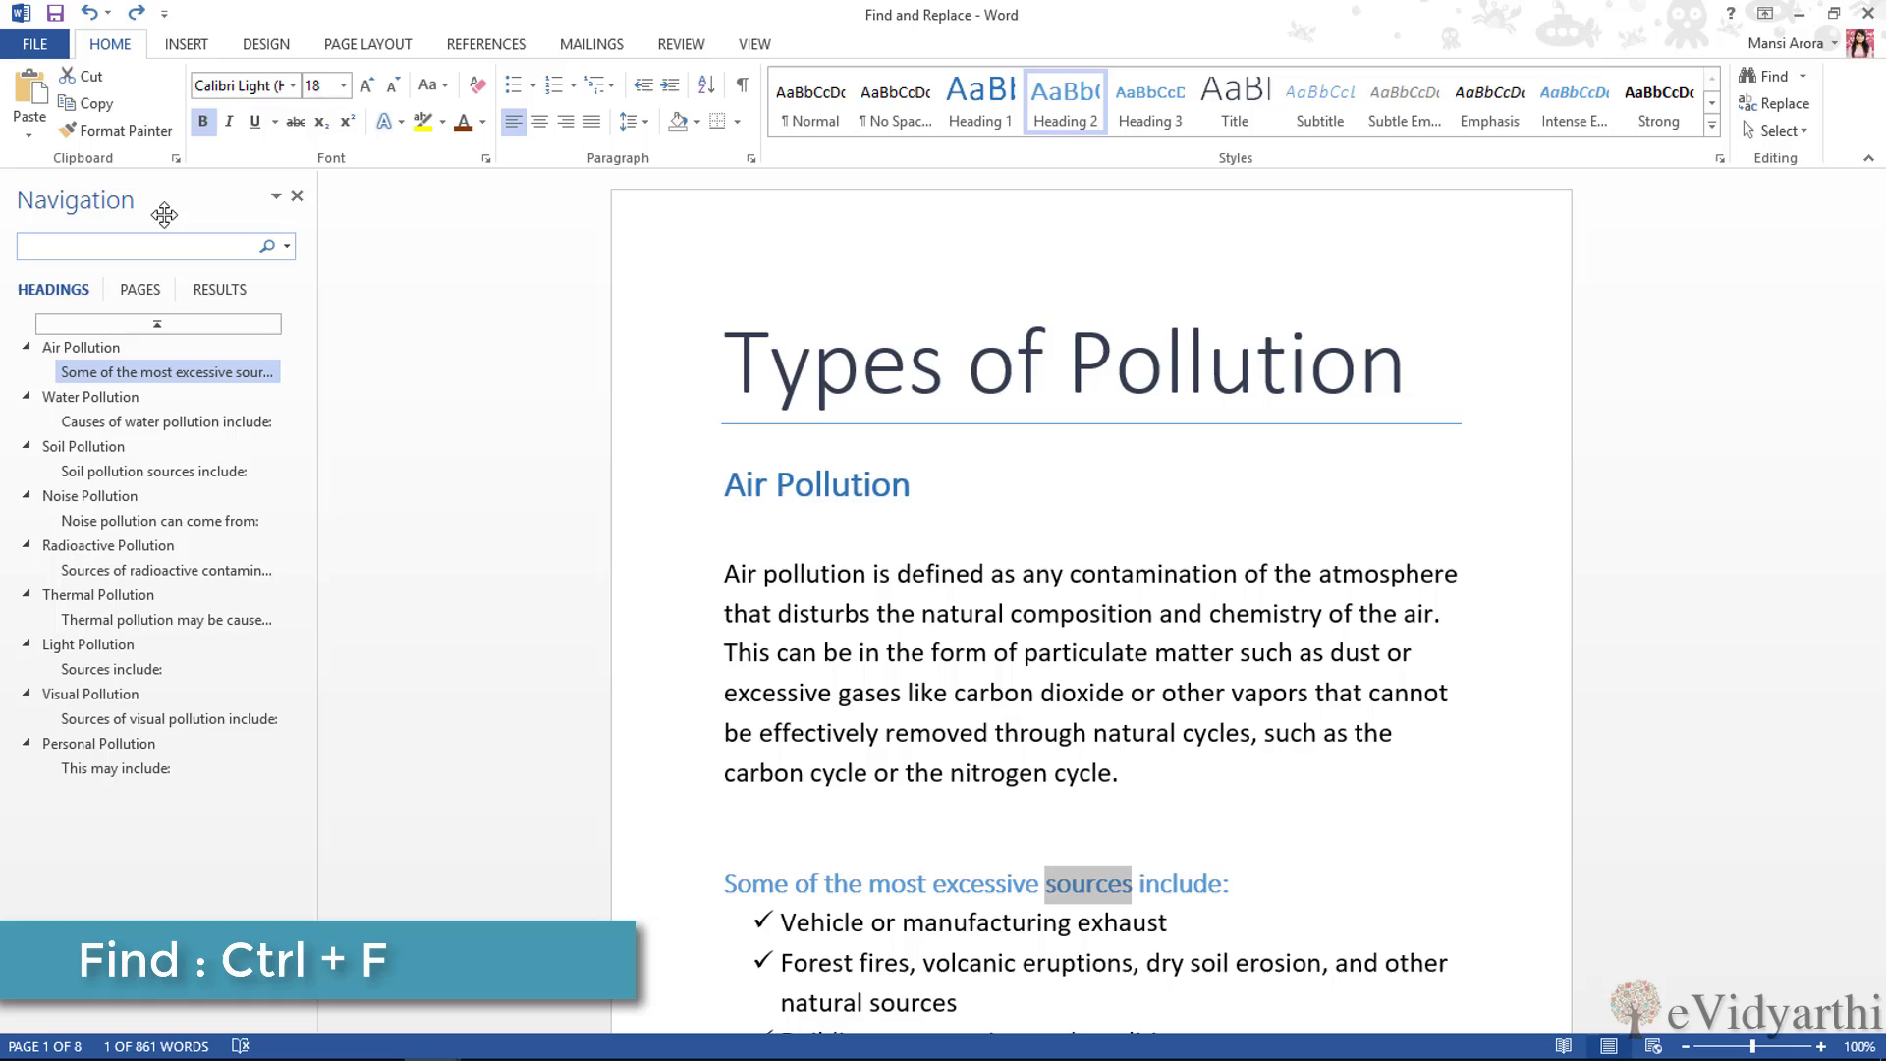
Step: Paste 'sources' into the Navigation search box and run the search, finding 10 matches
right_click(137, 245)
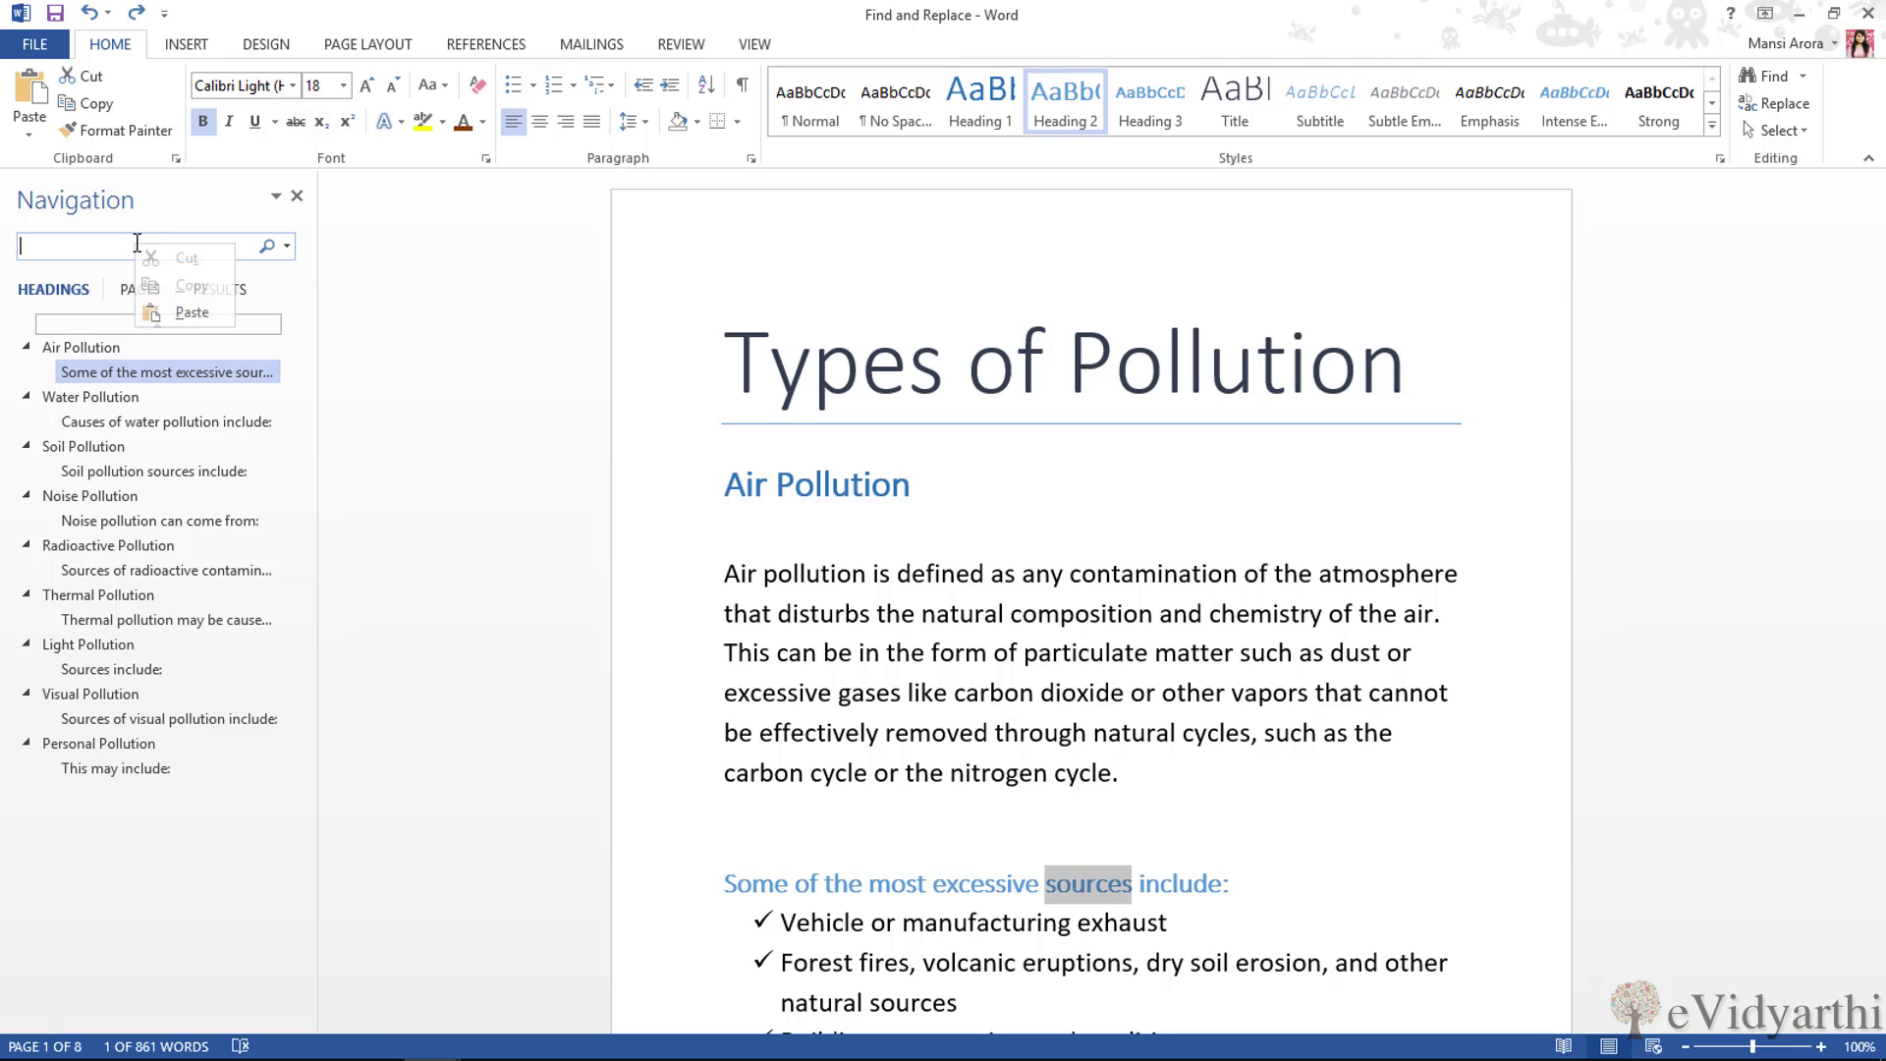
left_click(181, 313)
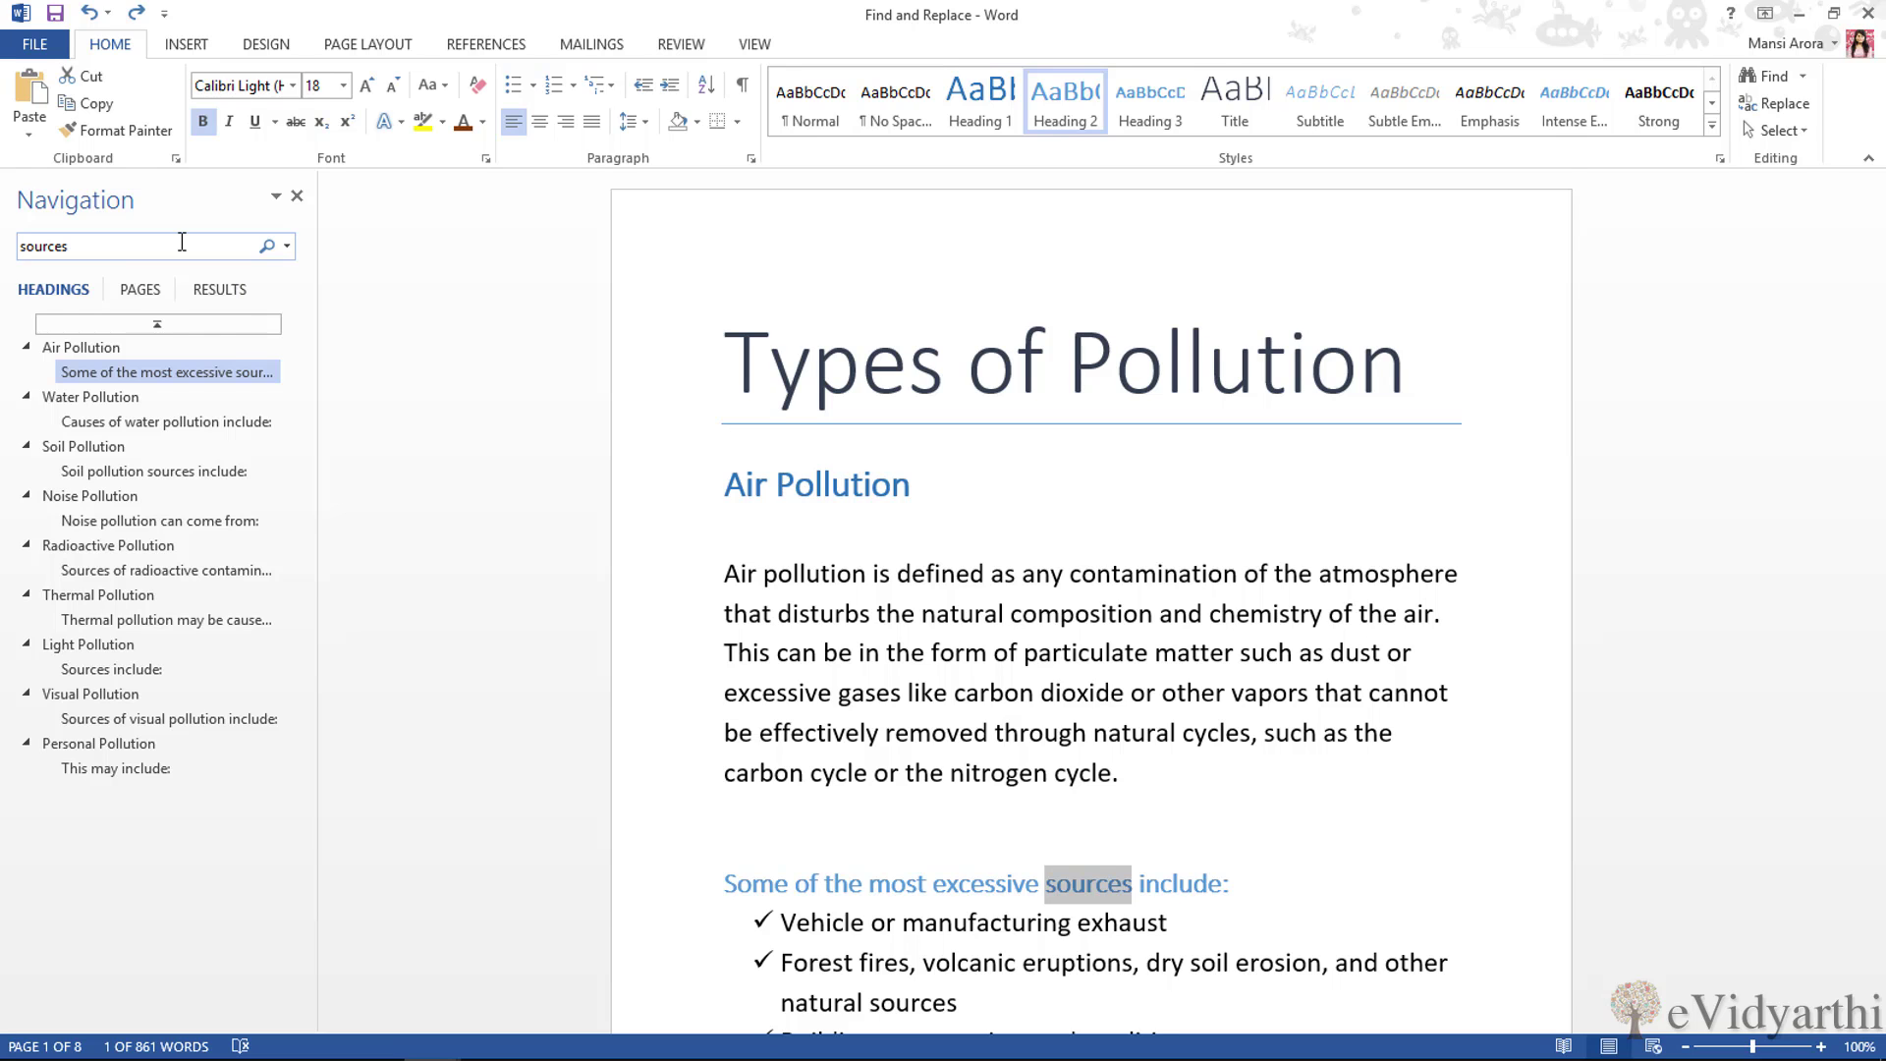
key("Return")
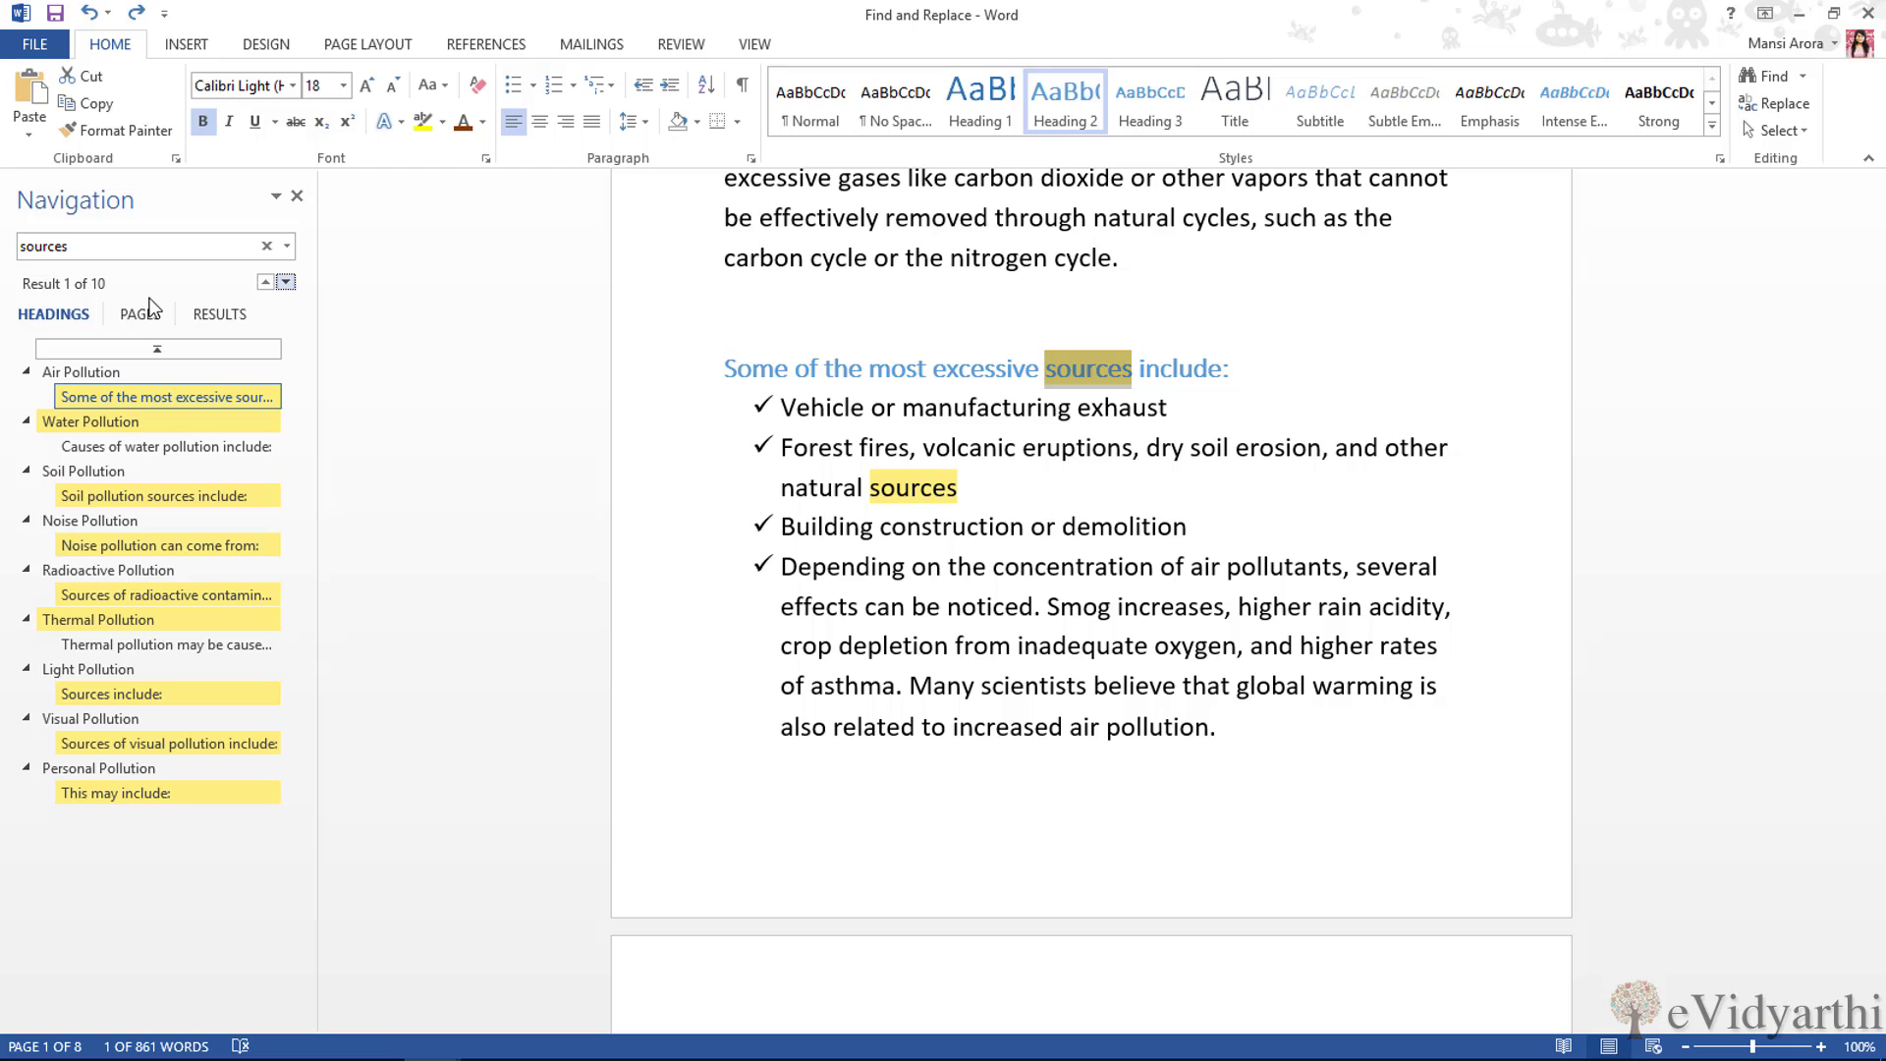
Step: Step through to the fourth 'sources' match, in the Soil Pollution heading
left_click(286, 283)
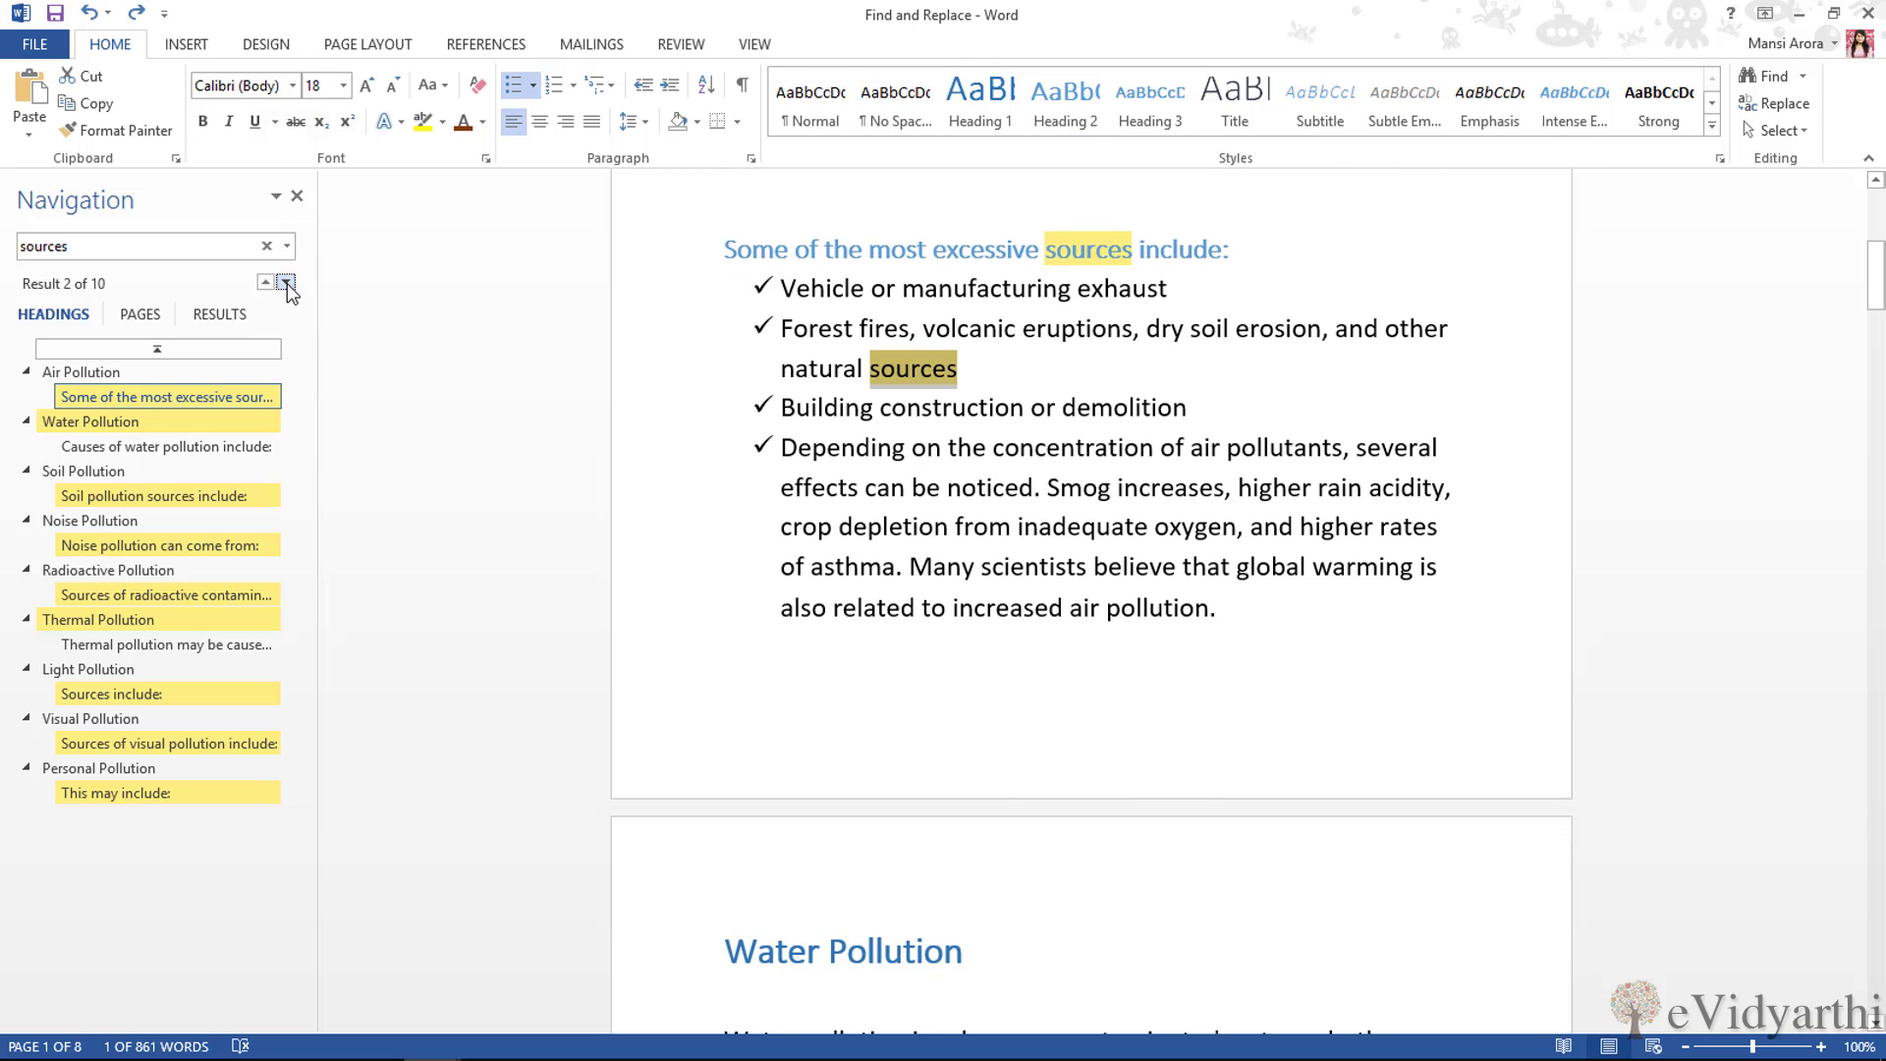
left_click(286, 283)
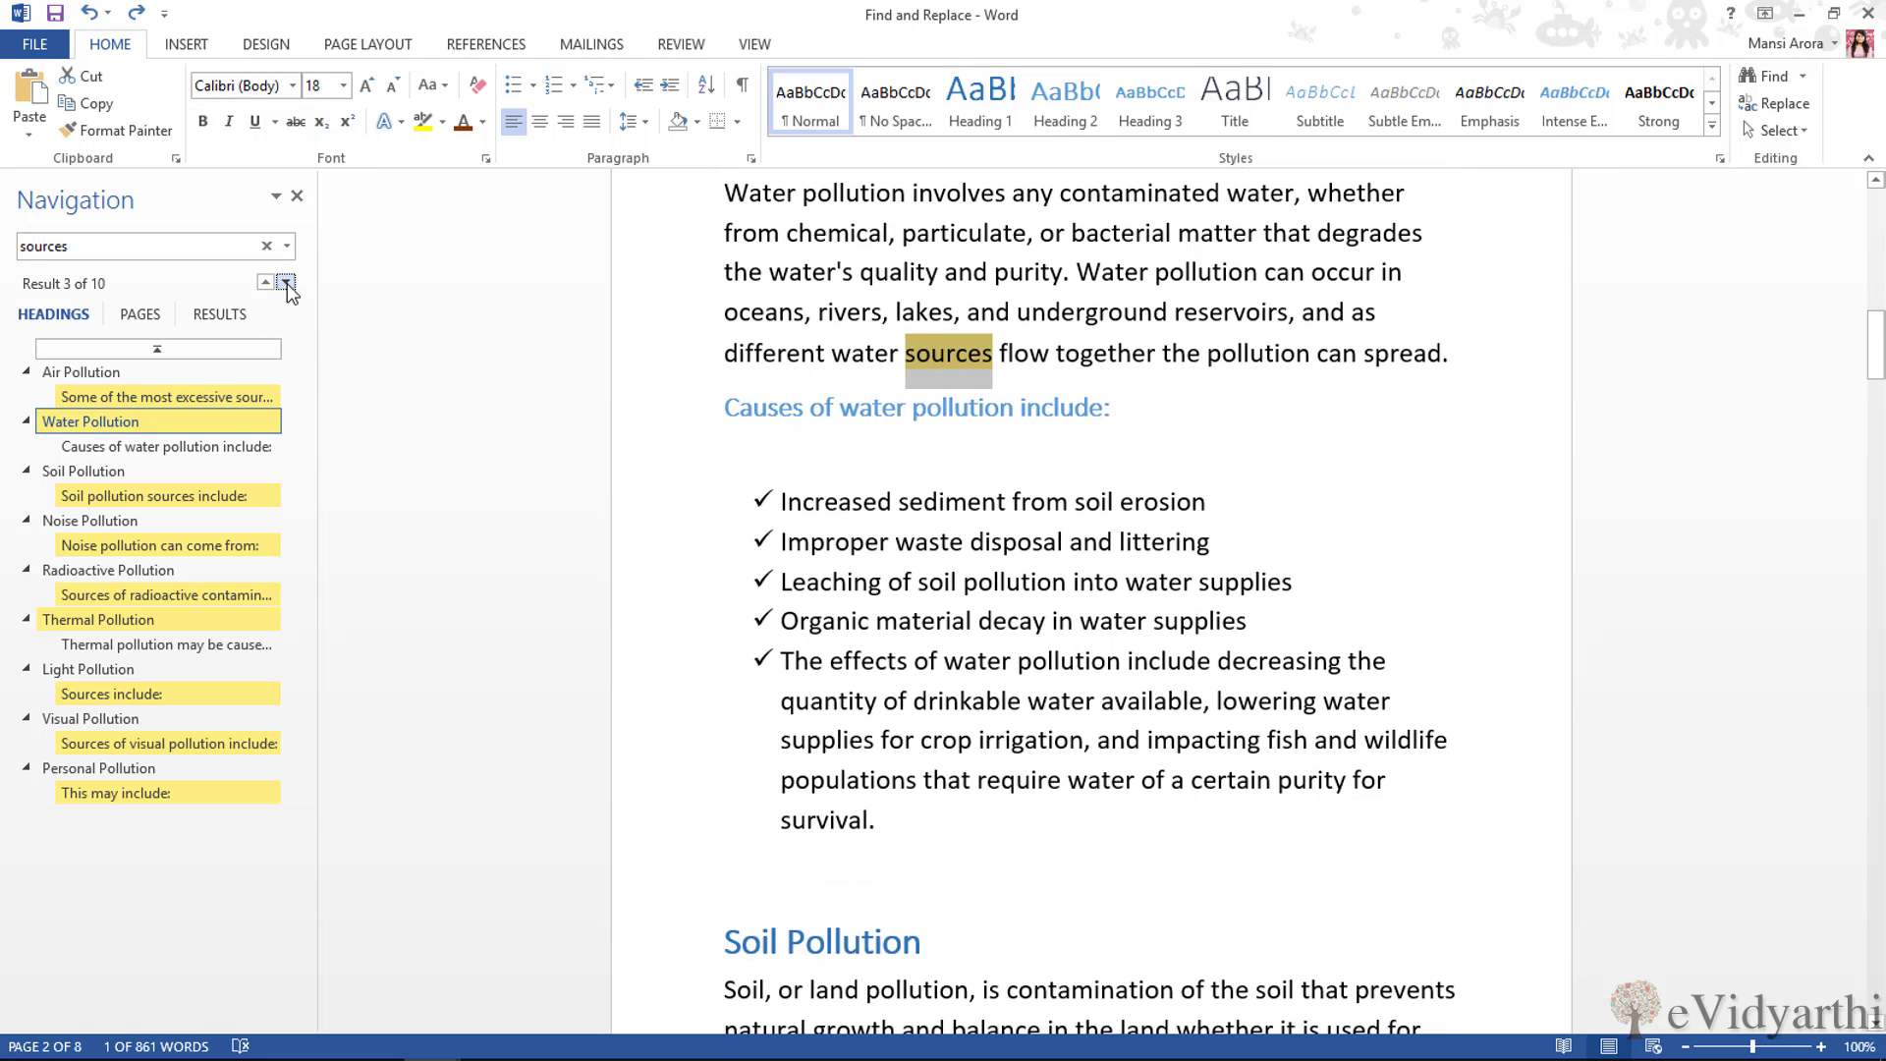
left_click(288, 283)
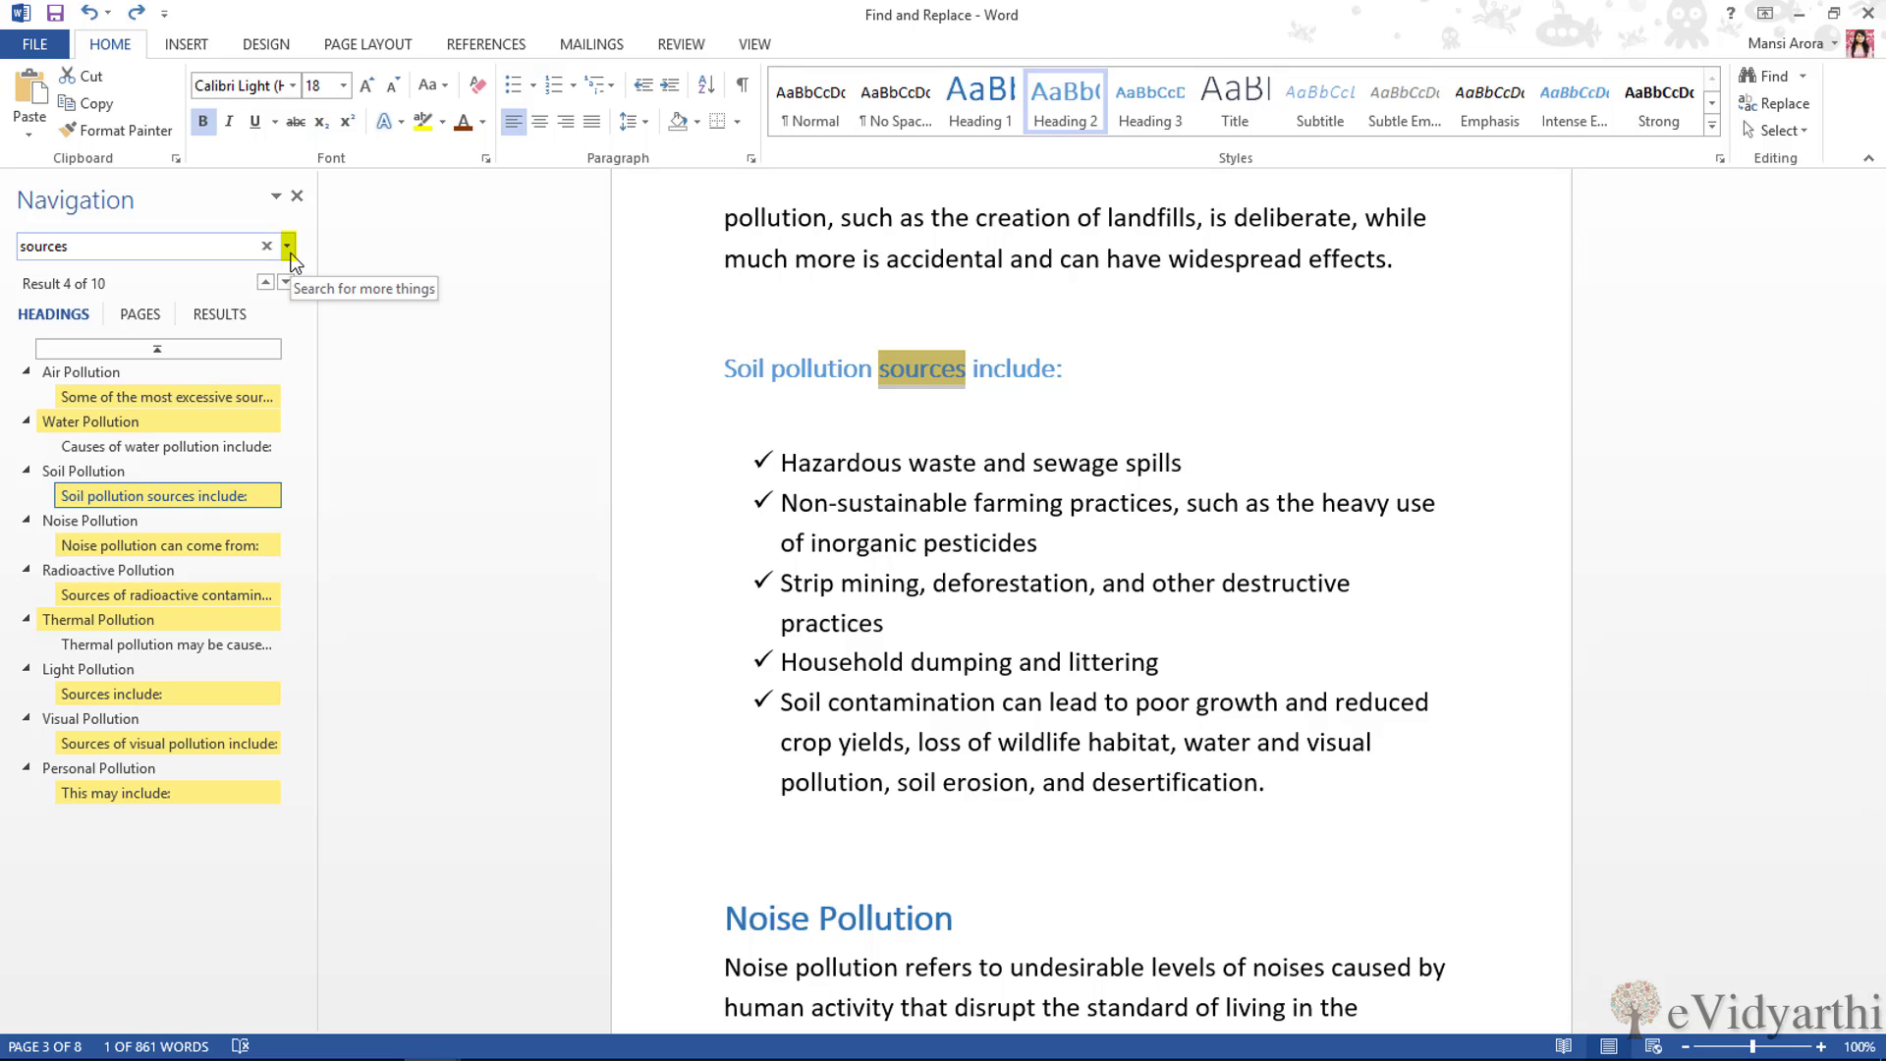
Step: Launch Advanced Find from the Navigation search dropdown, carrying over 'sources' as the term
left_click(288, 250)
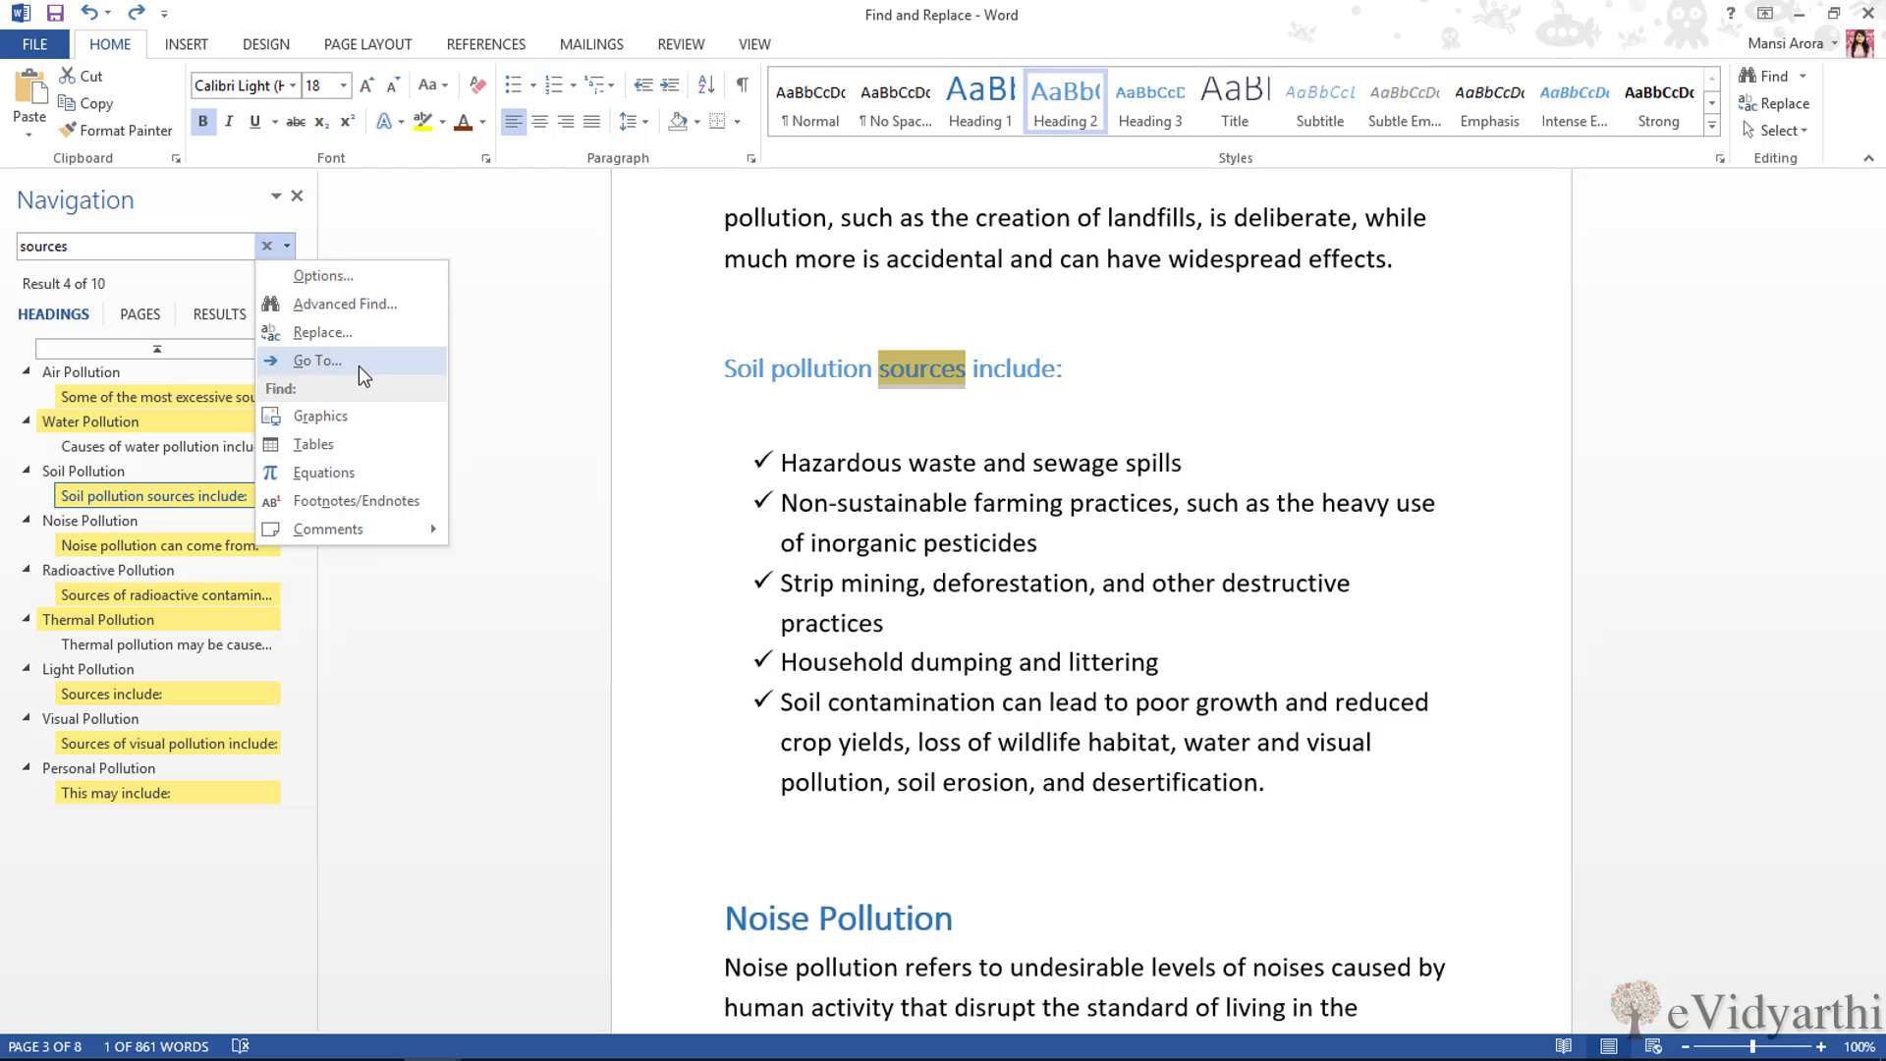
left_click(387, 307)
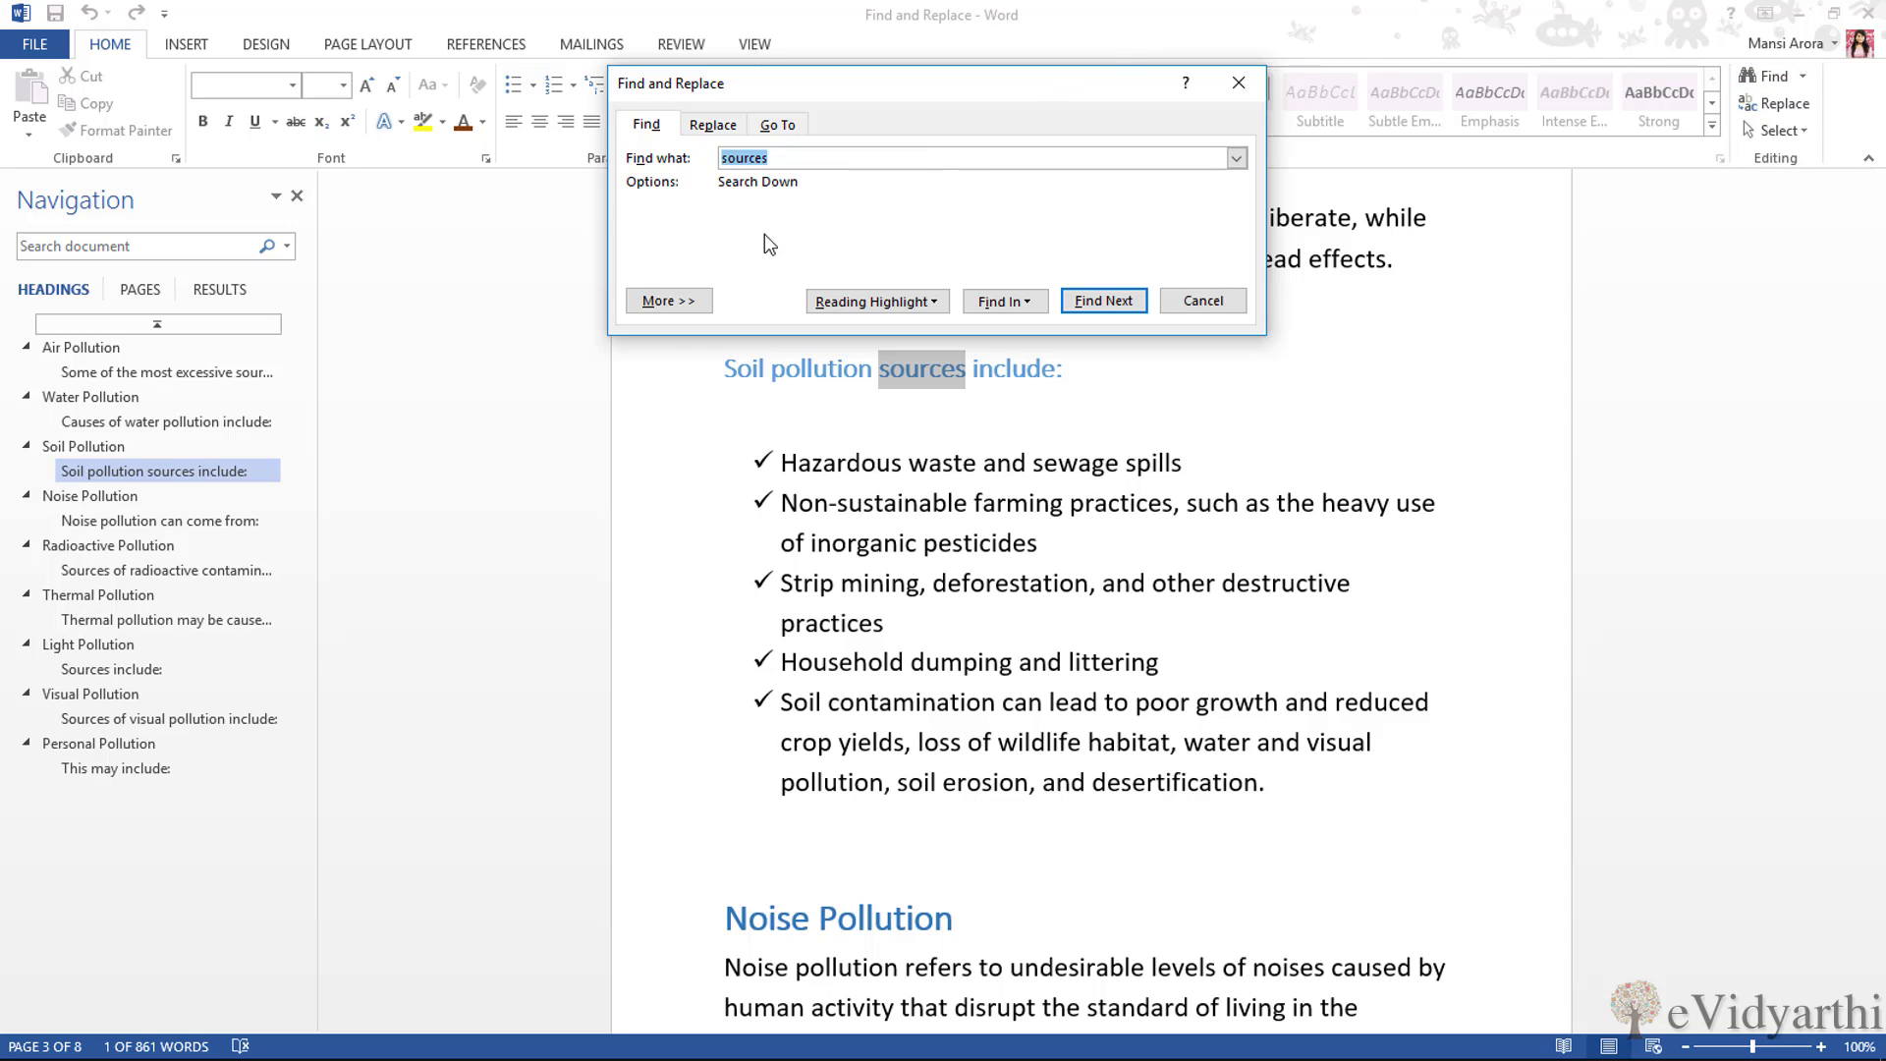
Step: Expand the Search Options (More >>) in the Find and Replace dialog
left_click(684, 304)
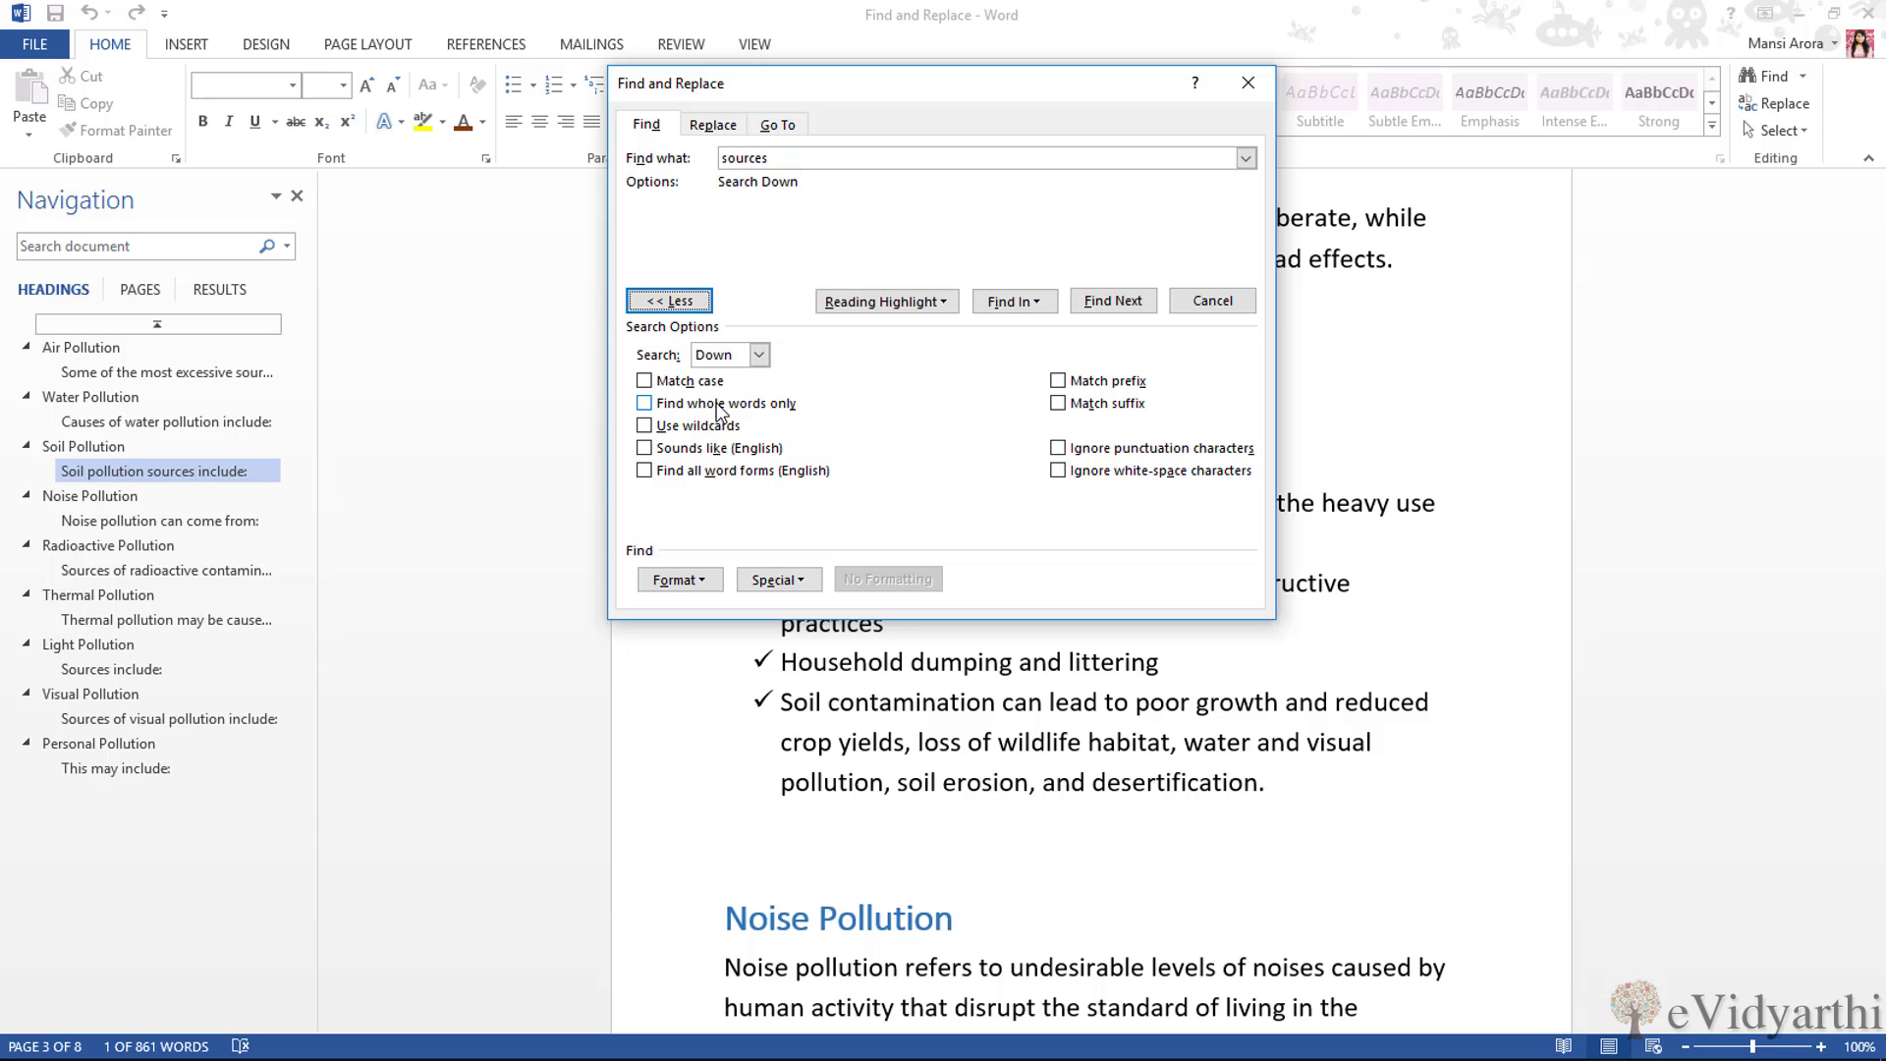
Step: Use the Go To tab to jump to page 6, the Light Pollution section
left_click(793, 133)
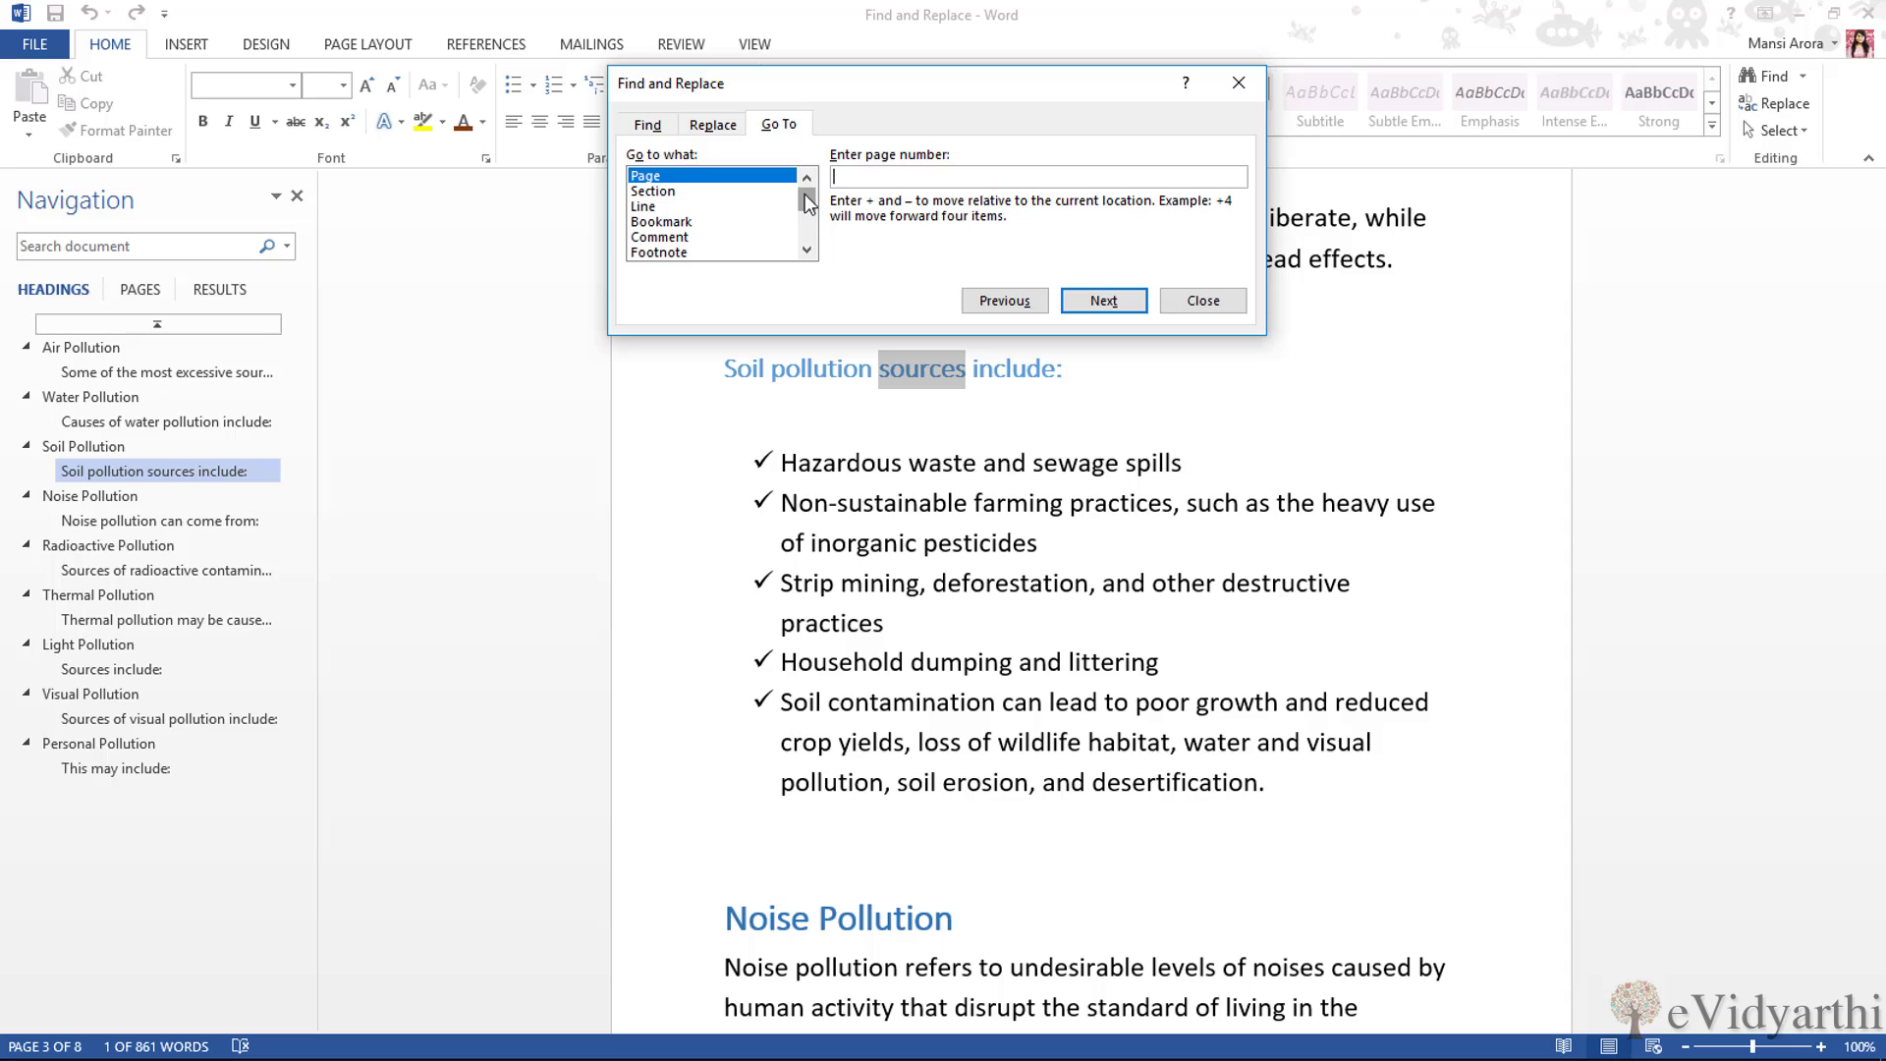
left_click_drag(805, 202, 807, 237)
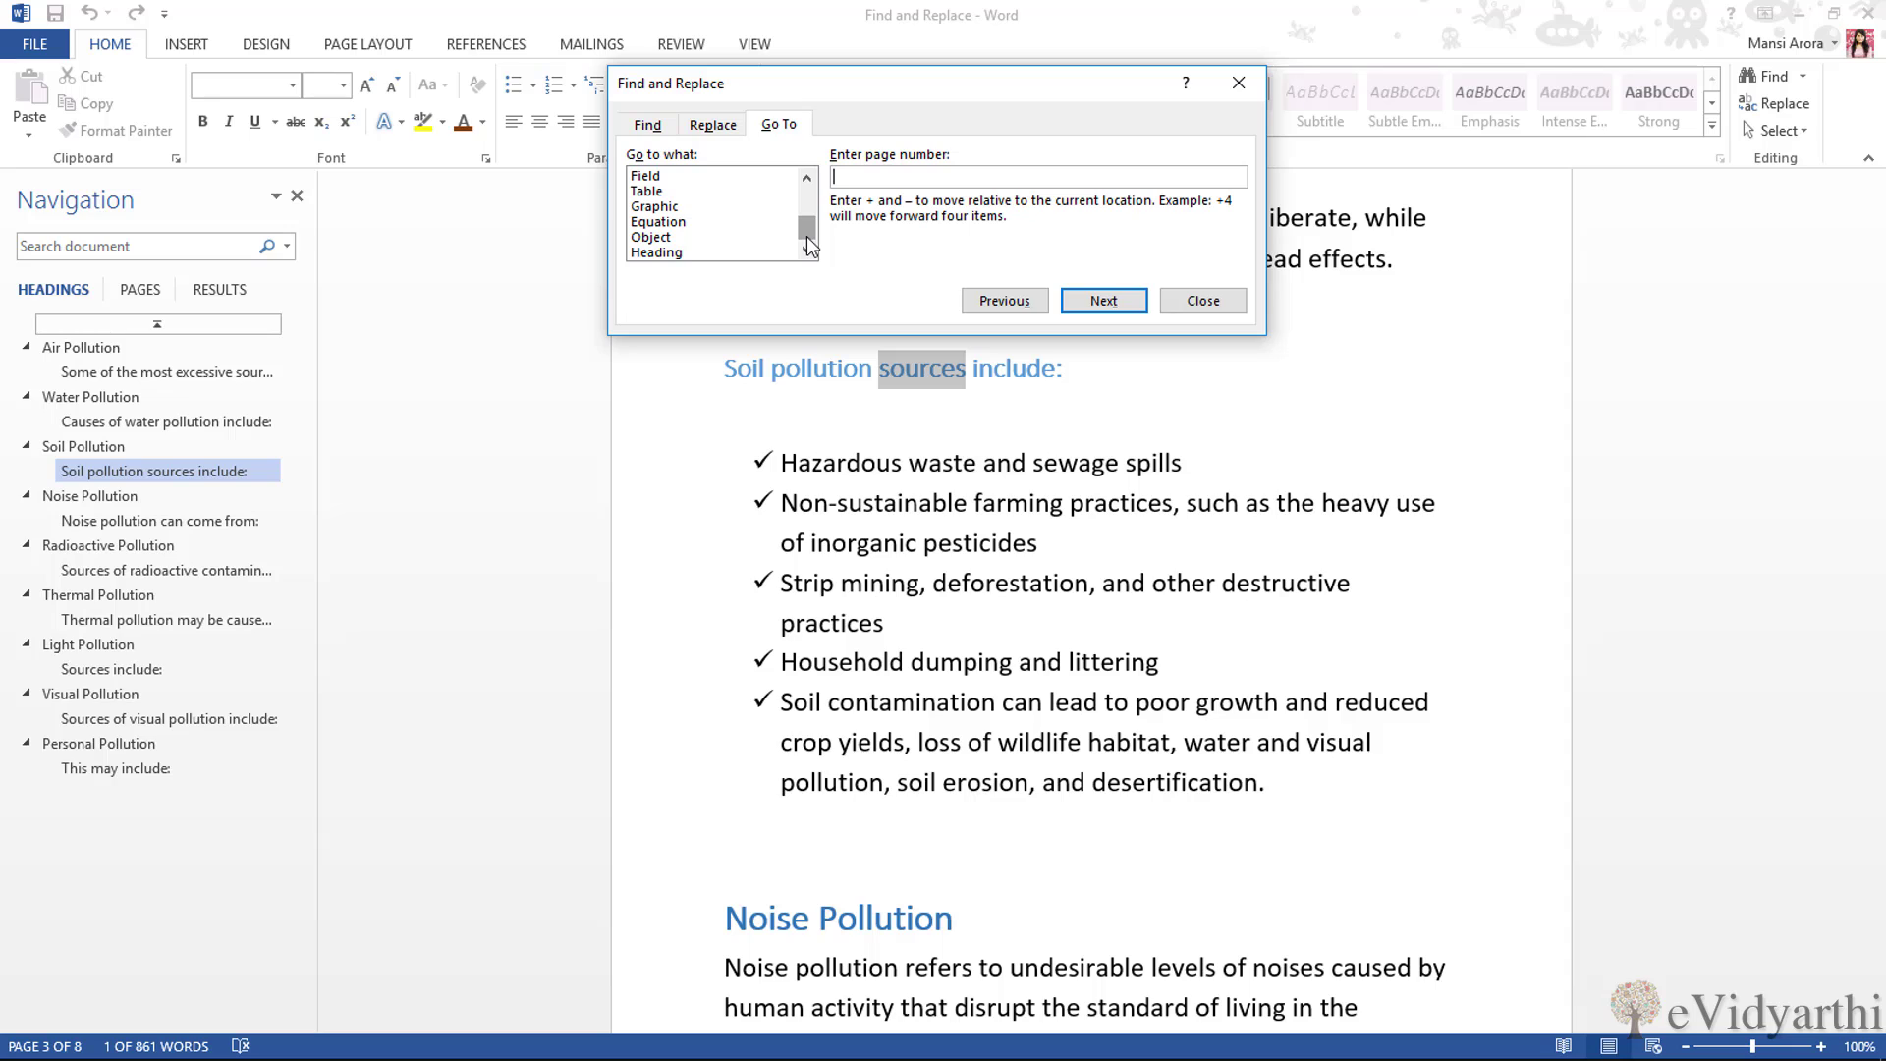
left_click_drag(807, 237, 817, 200)
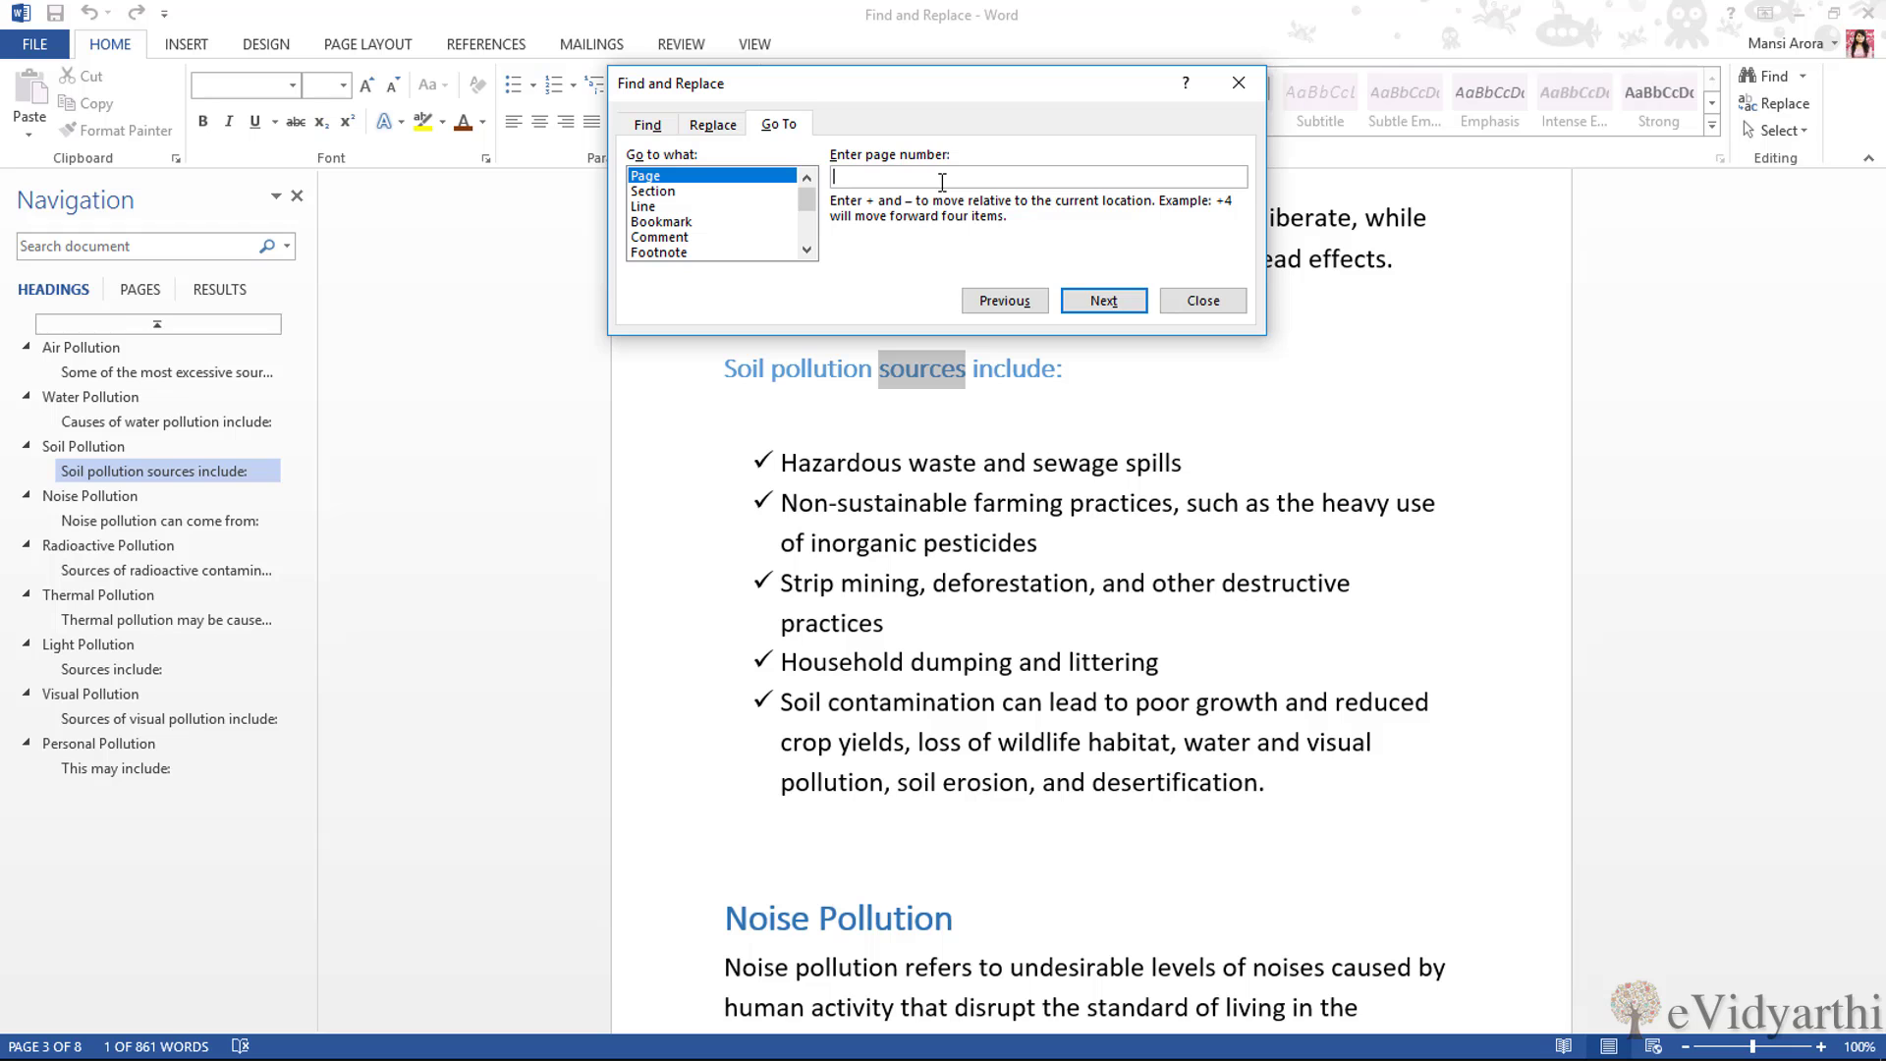
type("6")
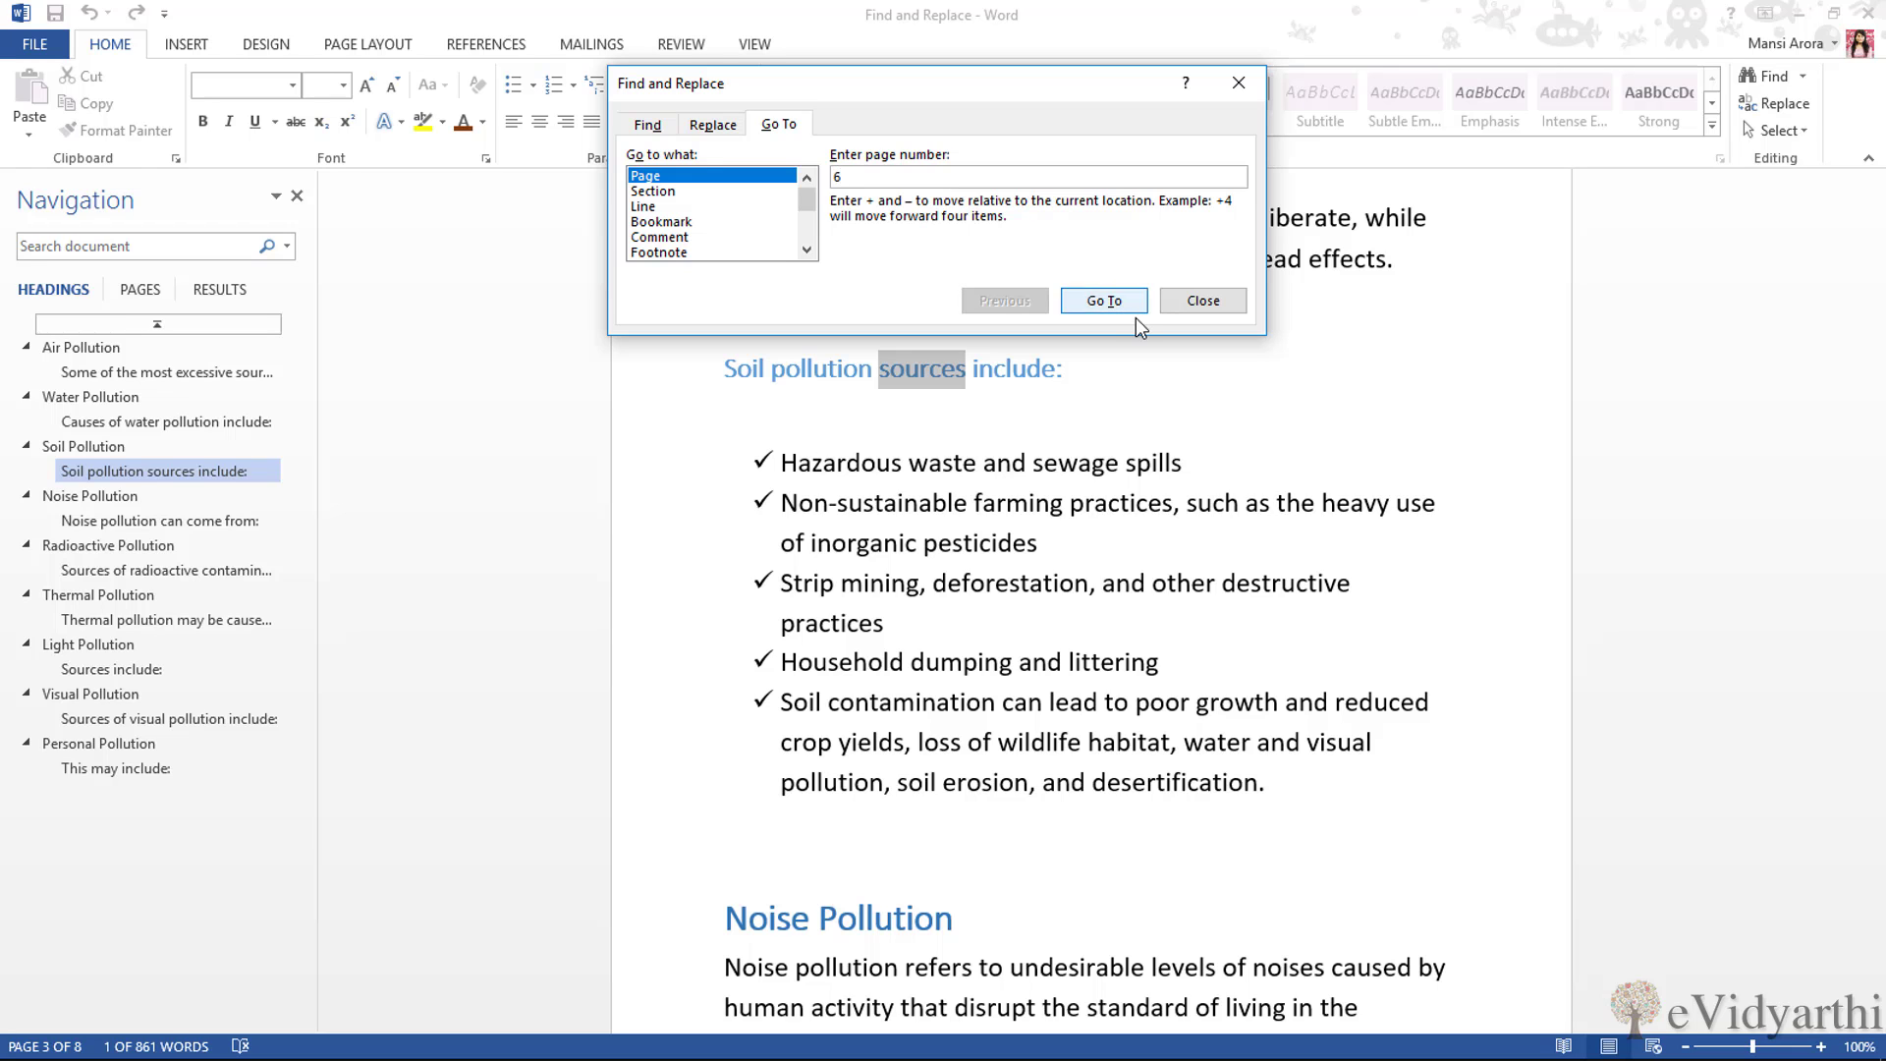
left_click(1131, 314)
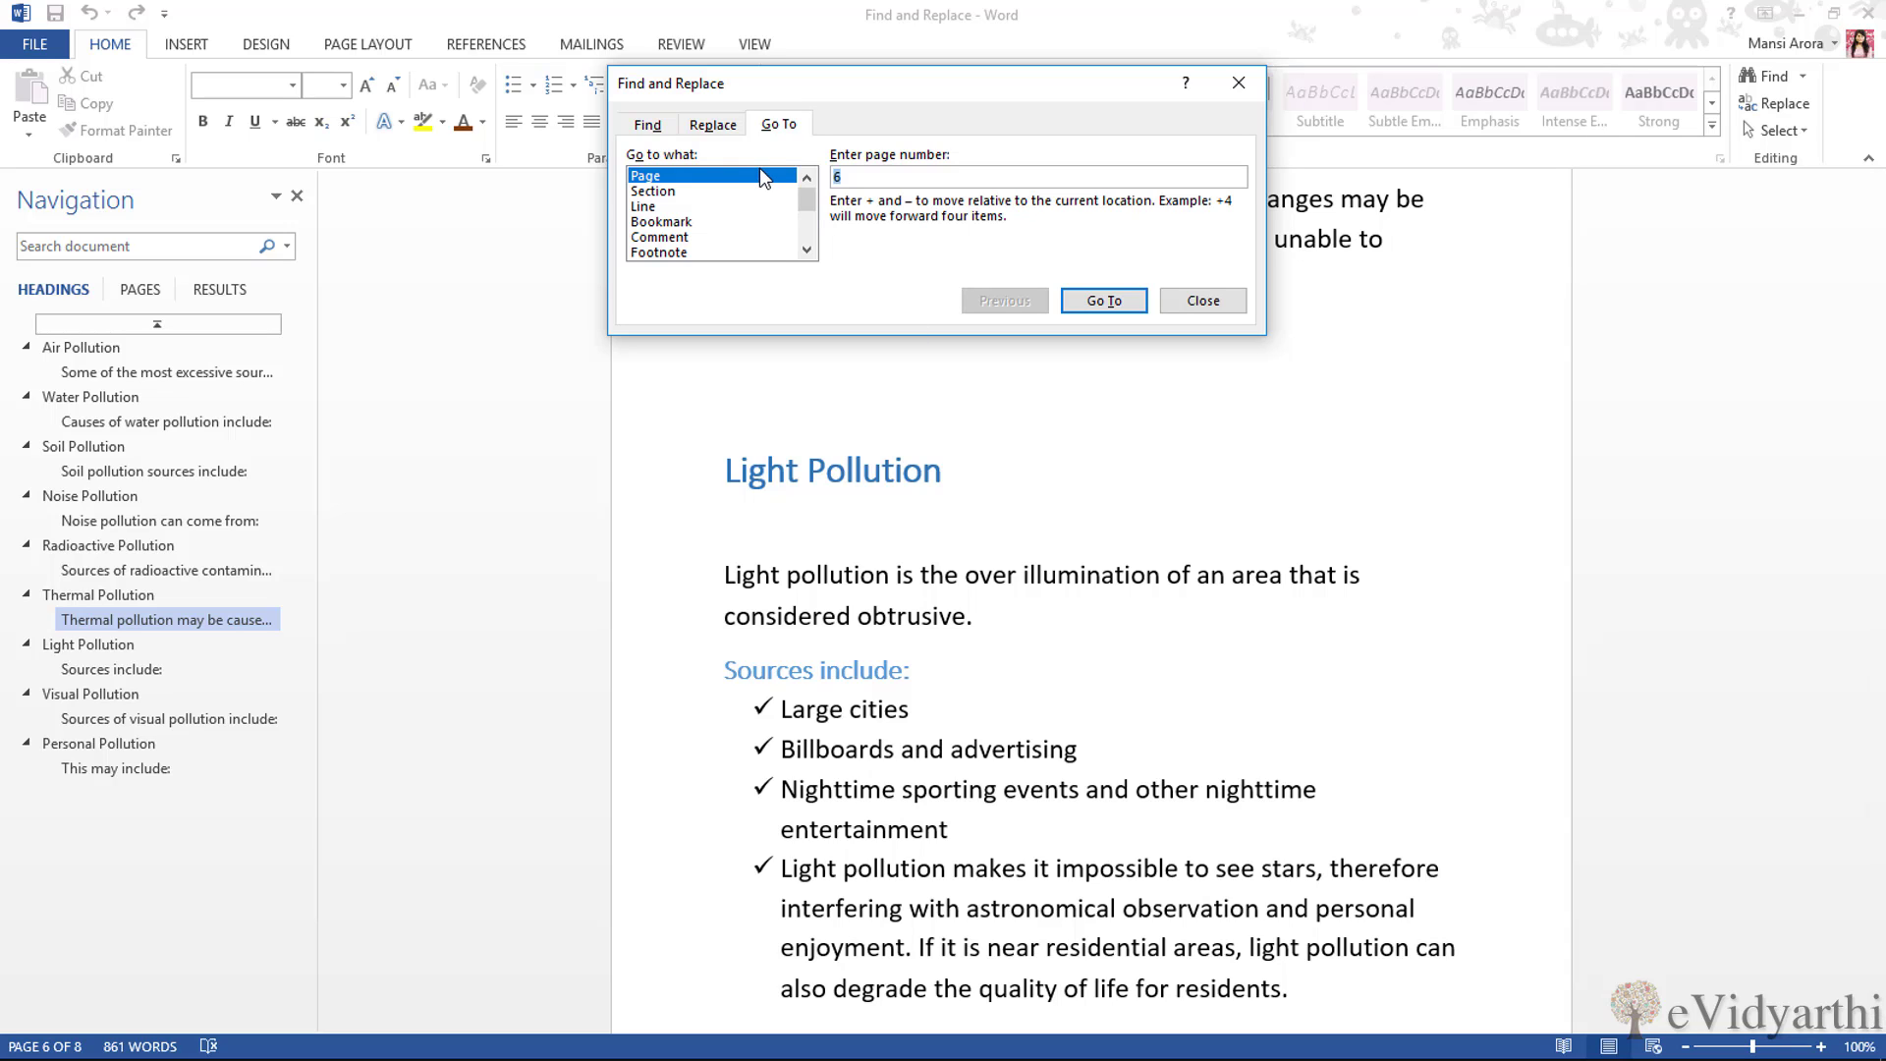
Step: Set 'causes' as the Replace with term and find the first 'Sources' match under Light Pollution
left_click(715, 130)
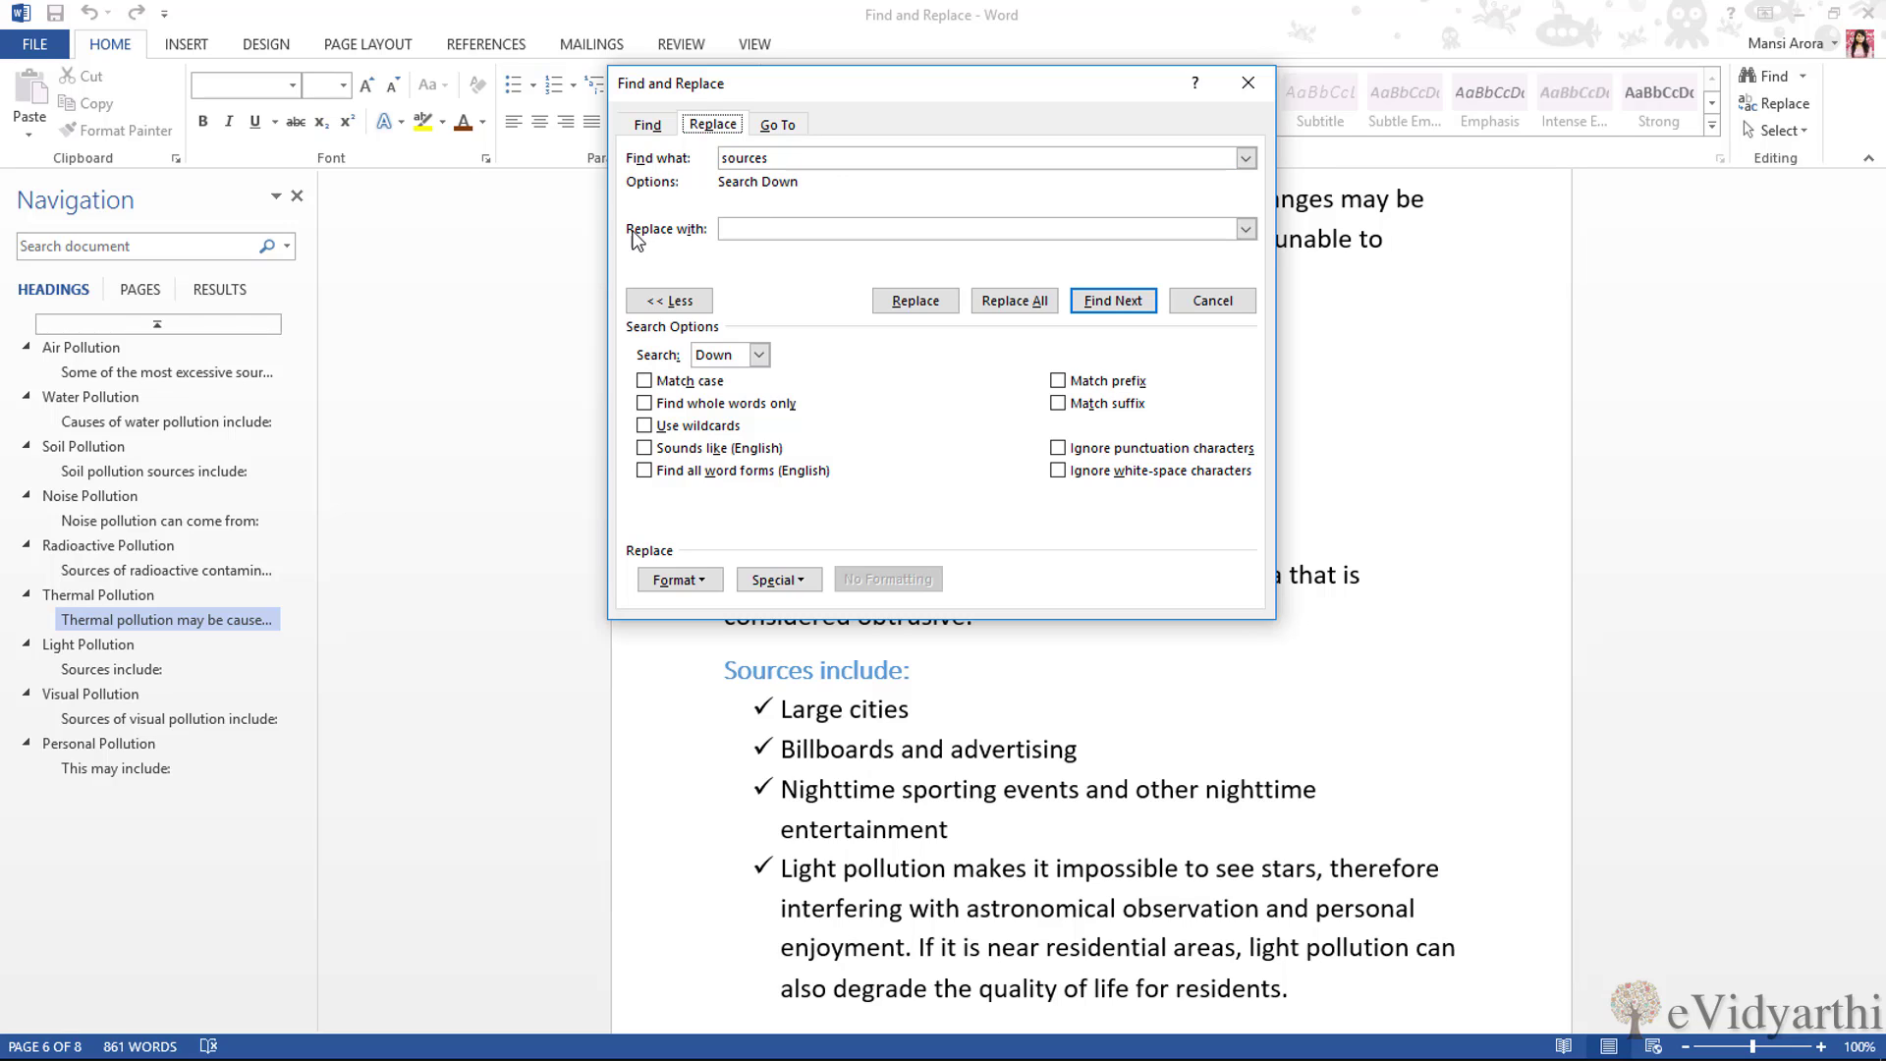
left_click(754, 228)
type("causes")
left_click(1100, 306)
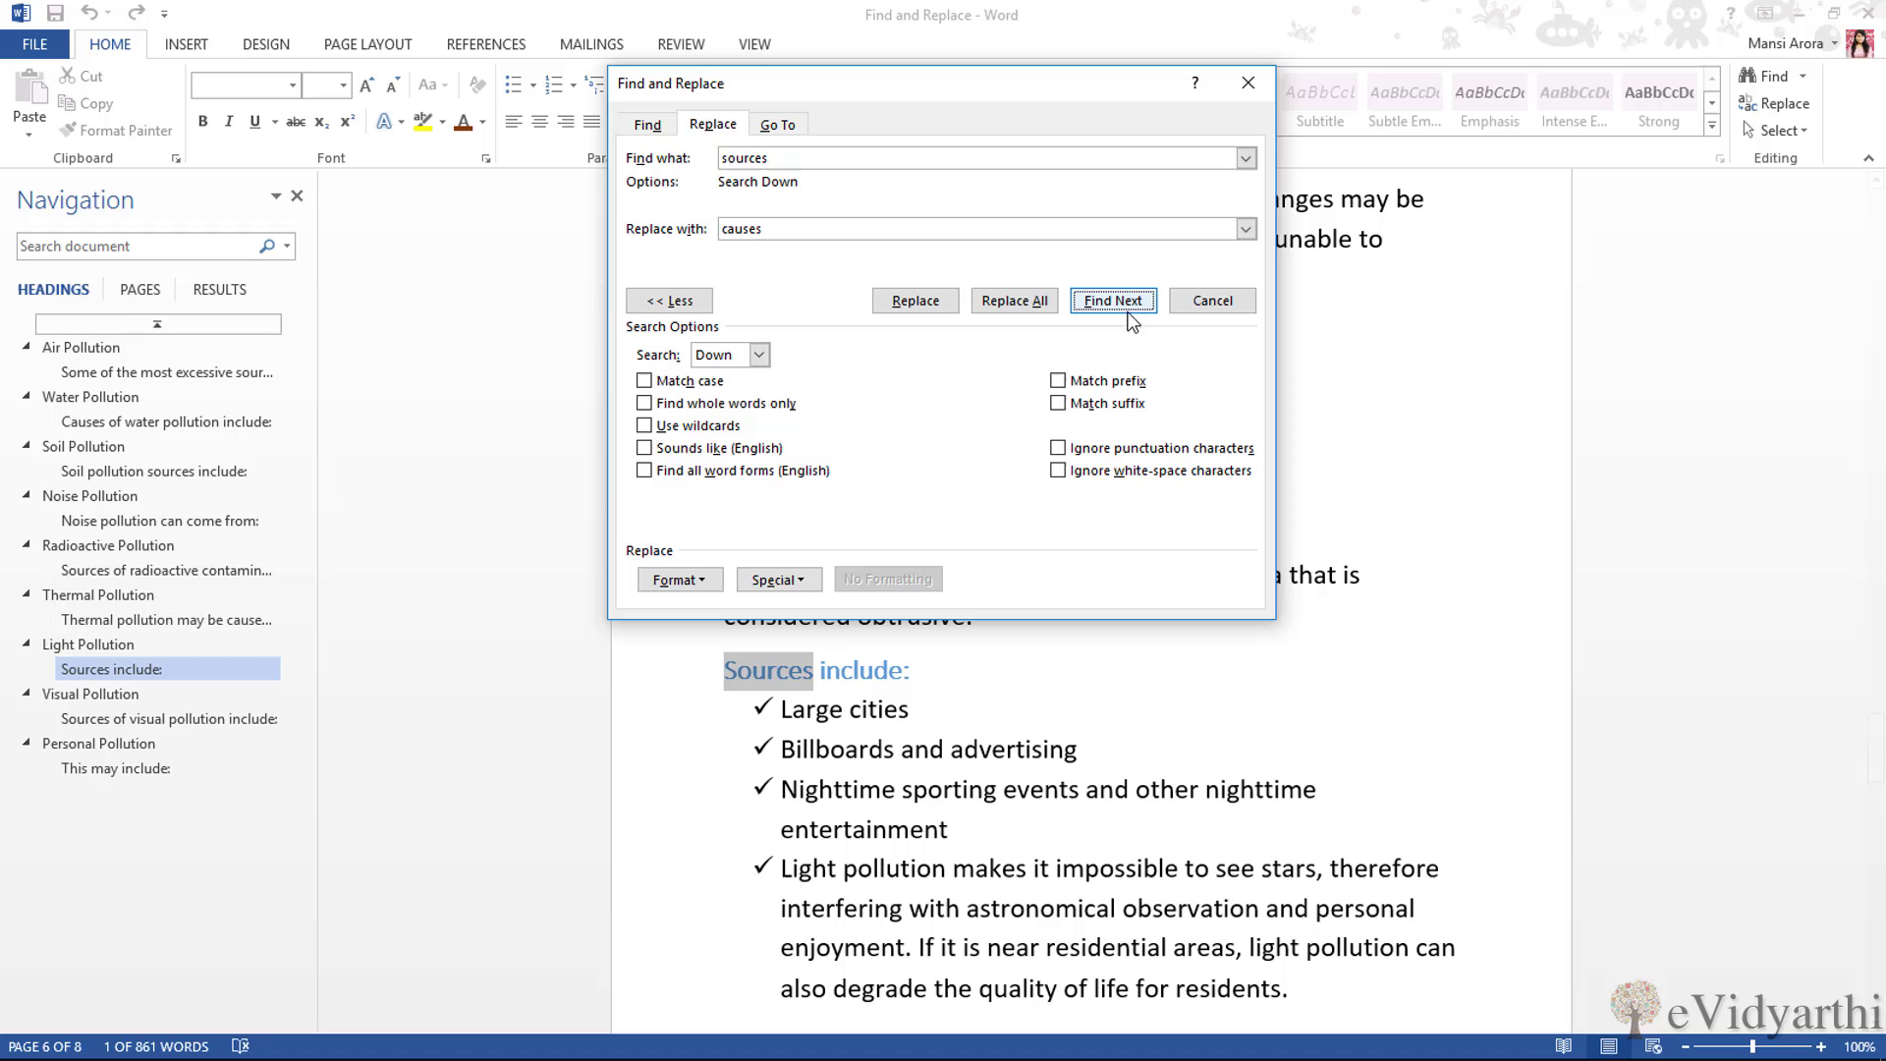
Step: Replace that match so the heading reads 'Causes include:', move the dialog down, and find the next match
left_click(901, 302)
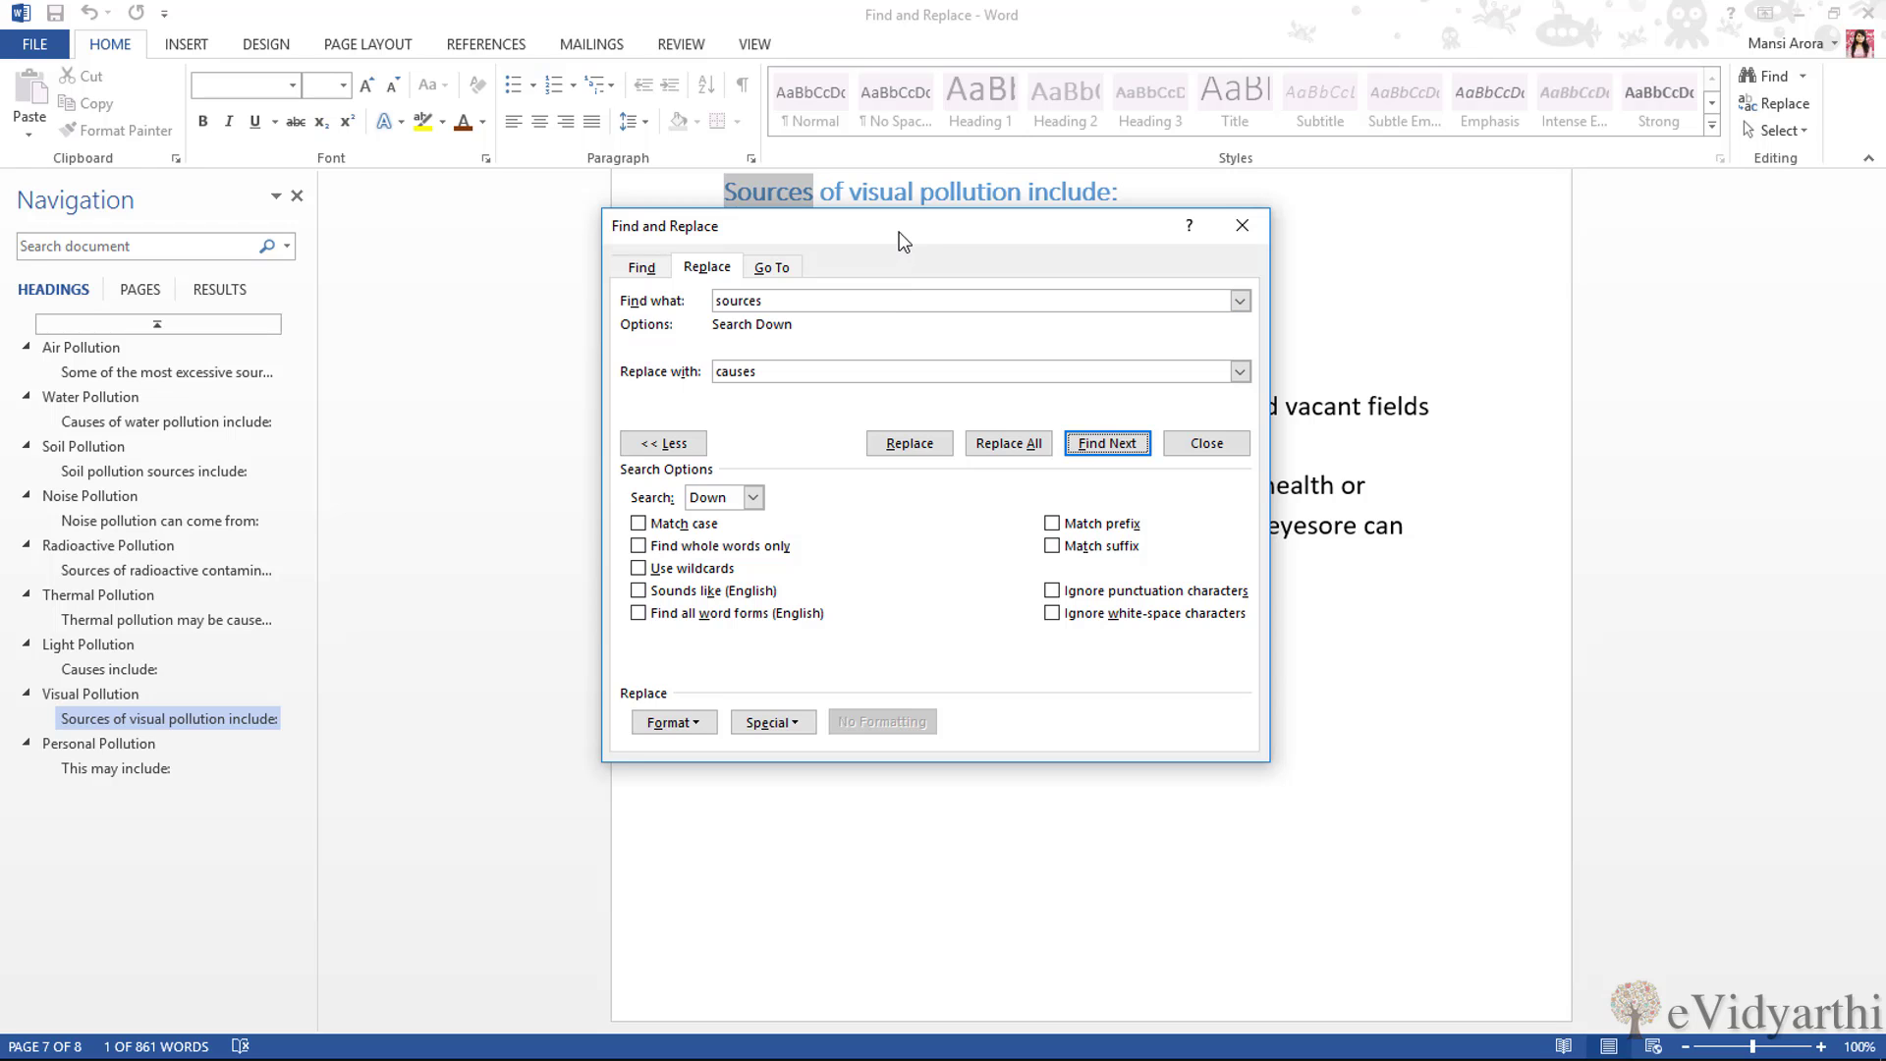
left_click_drag(904, 240, 1068, 413)
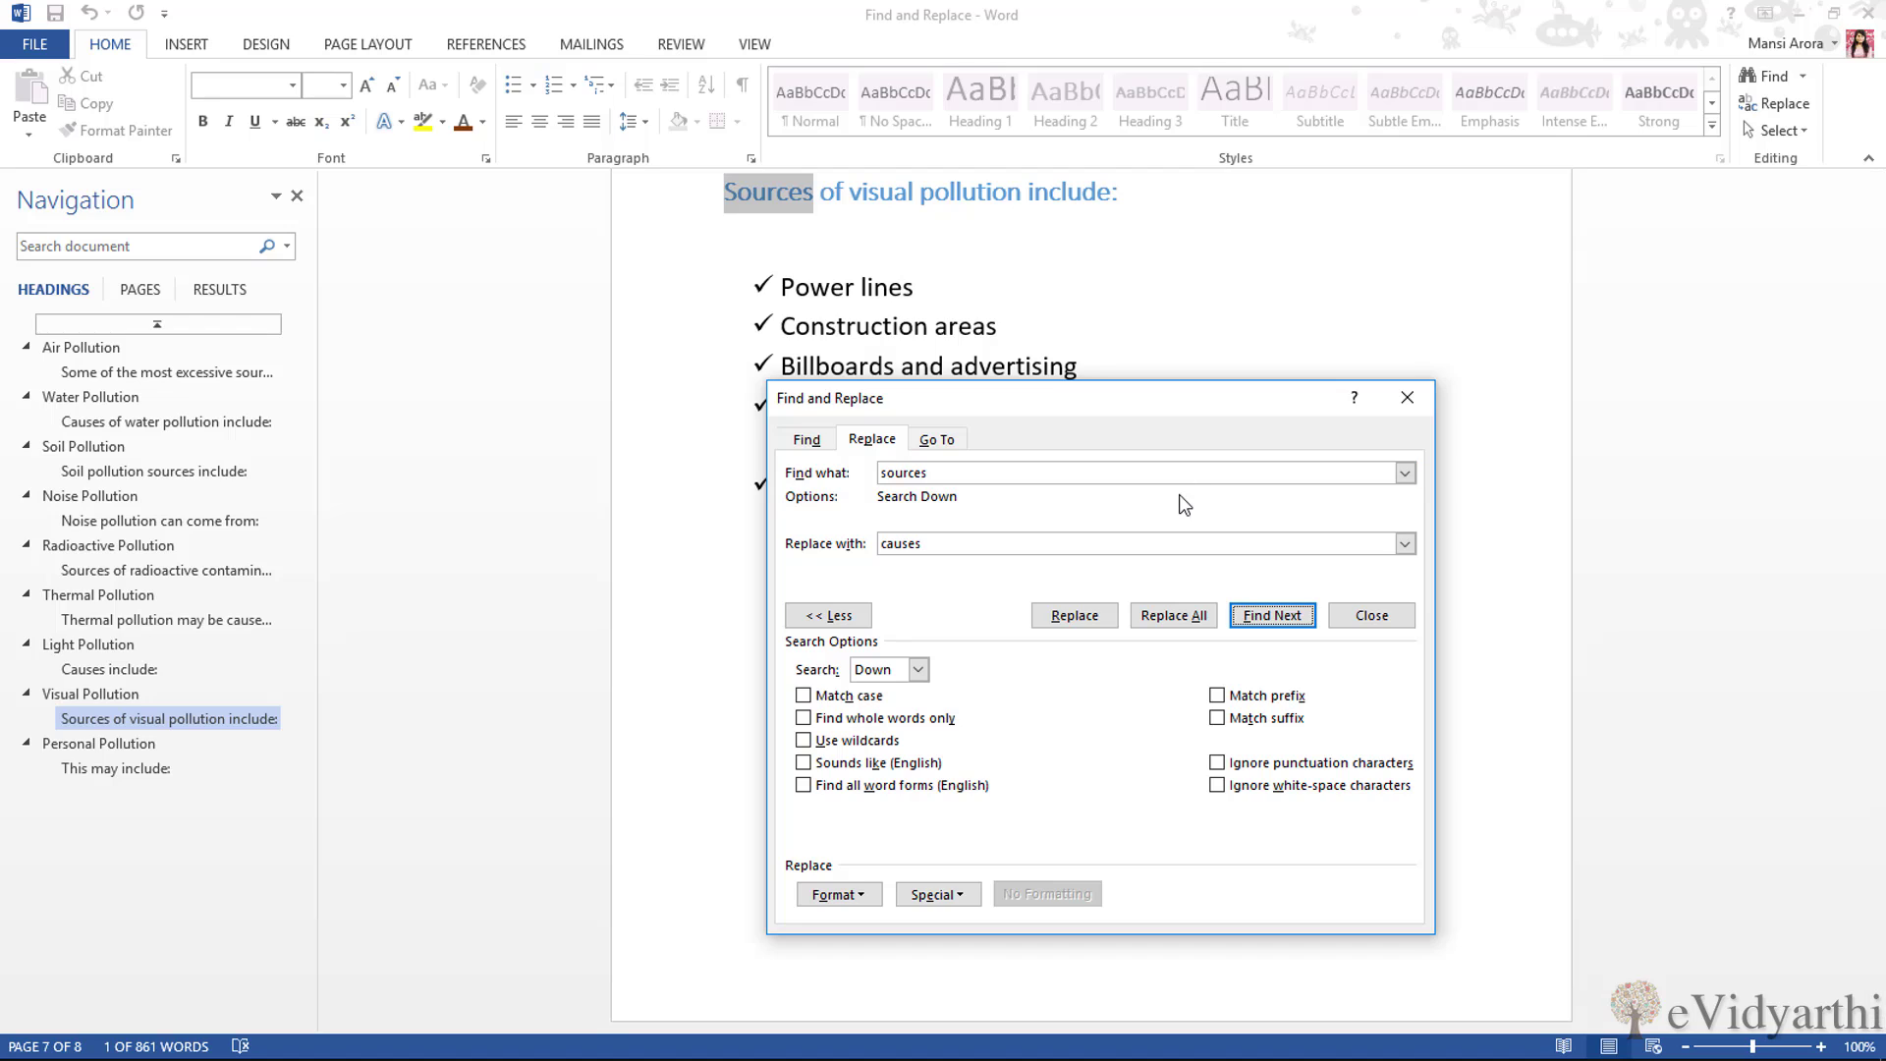
left_click(1262, 625)
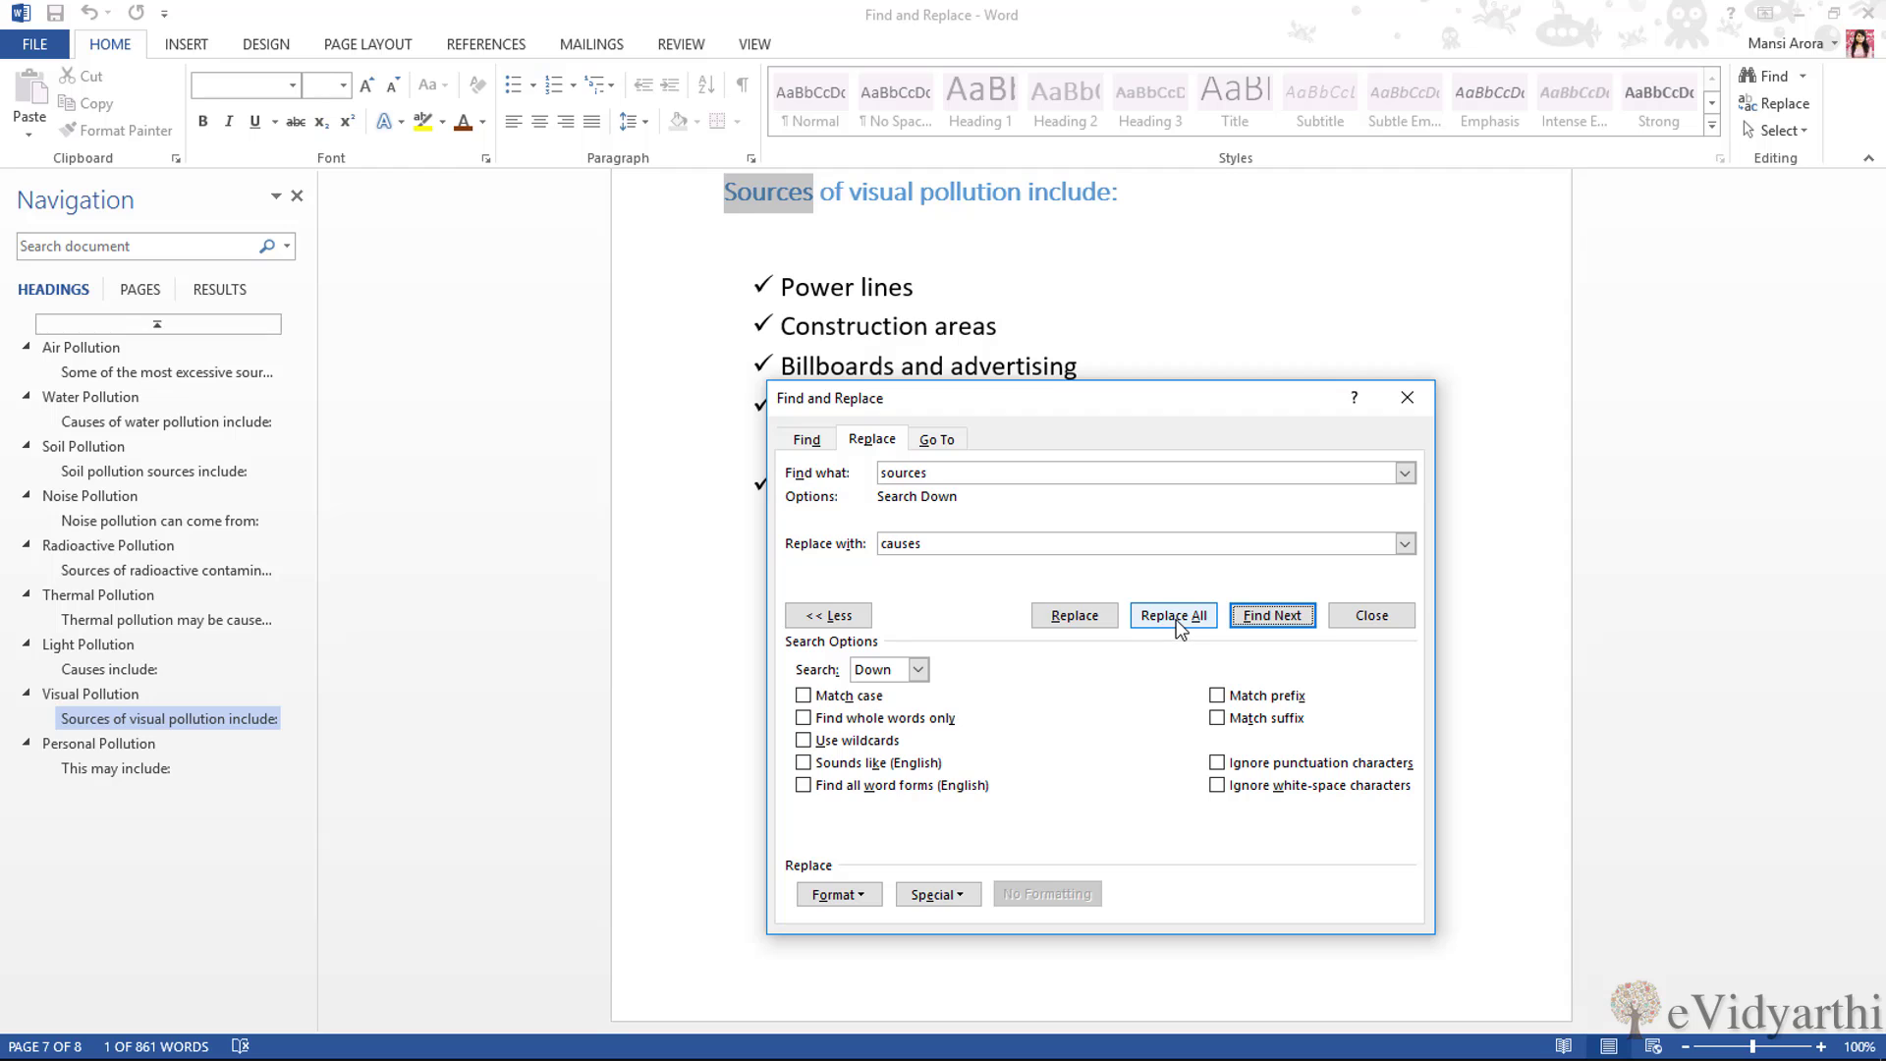
Step: Replace all remaining 'sources' with 'causes' (9 replacements), confirm the message, and close the dialog
left_click(1181, 630)
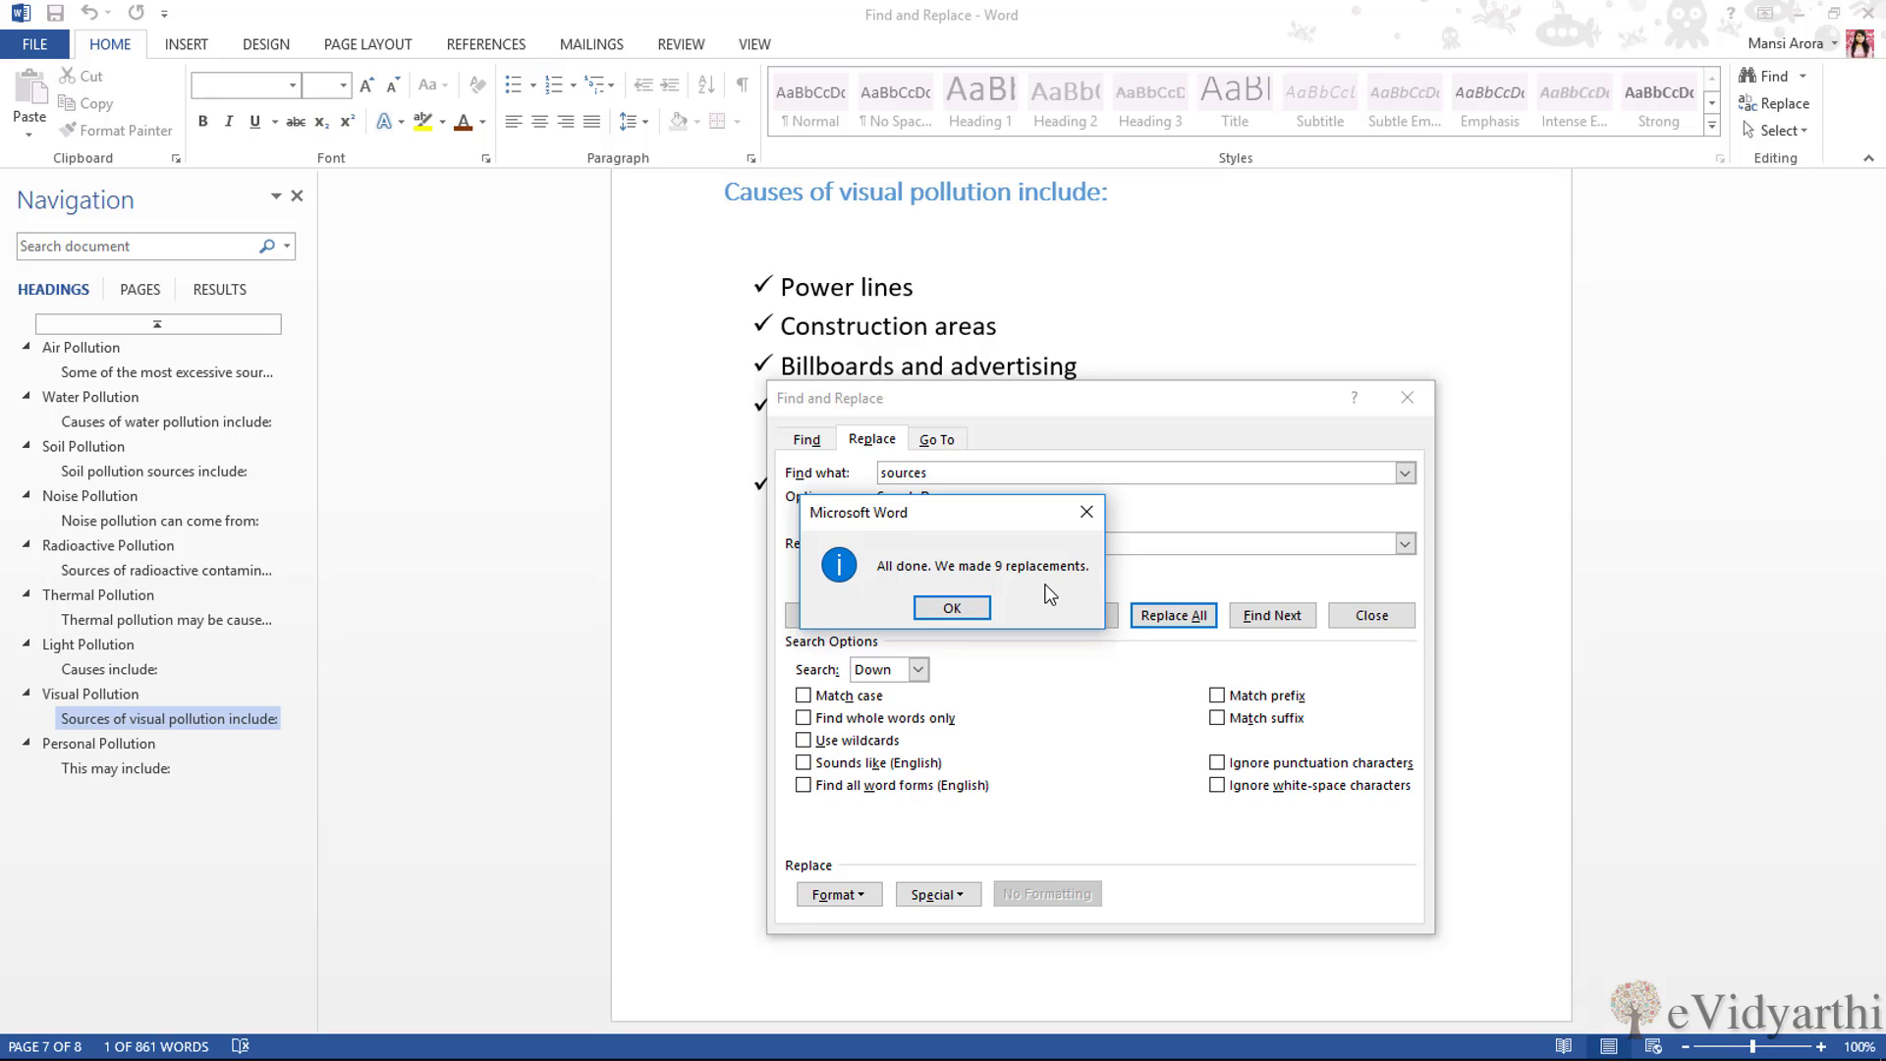
left_click(965, 607)
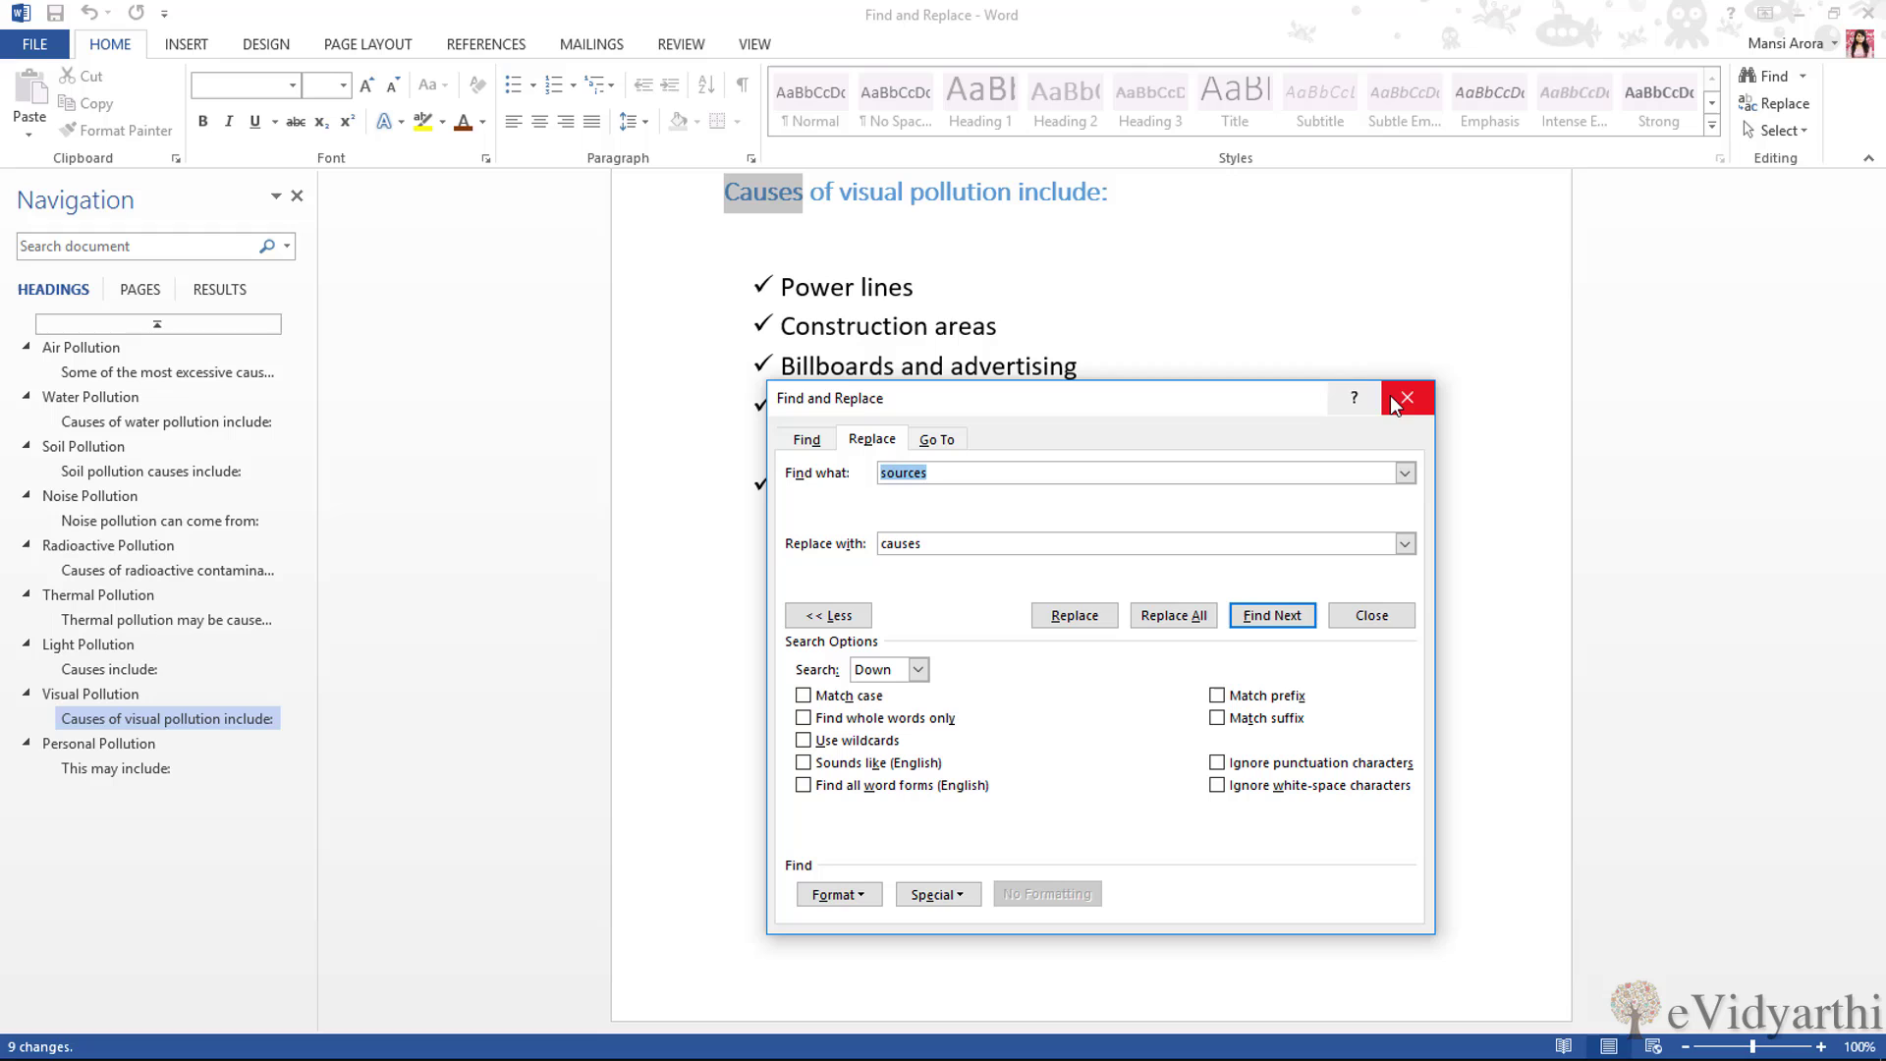
left_click(1371, 615)
scroll(1302, 604, "up", 2)
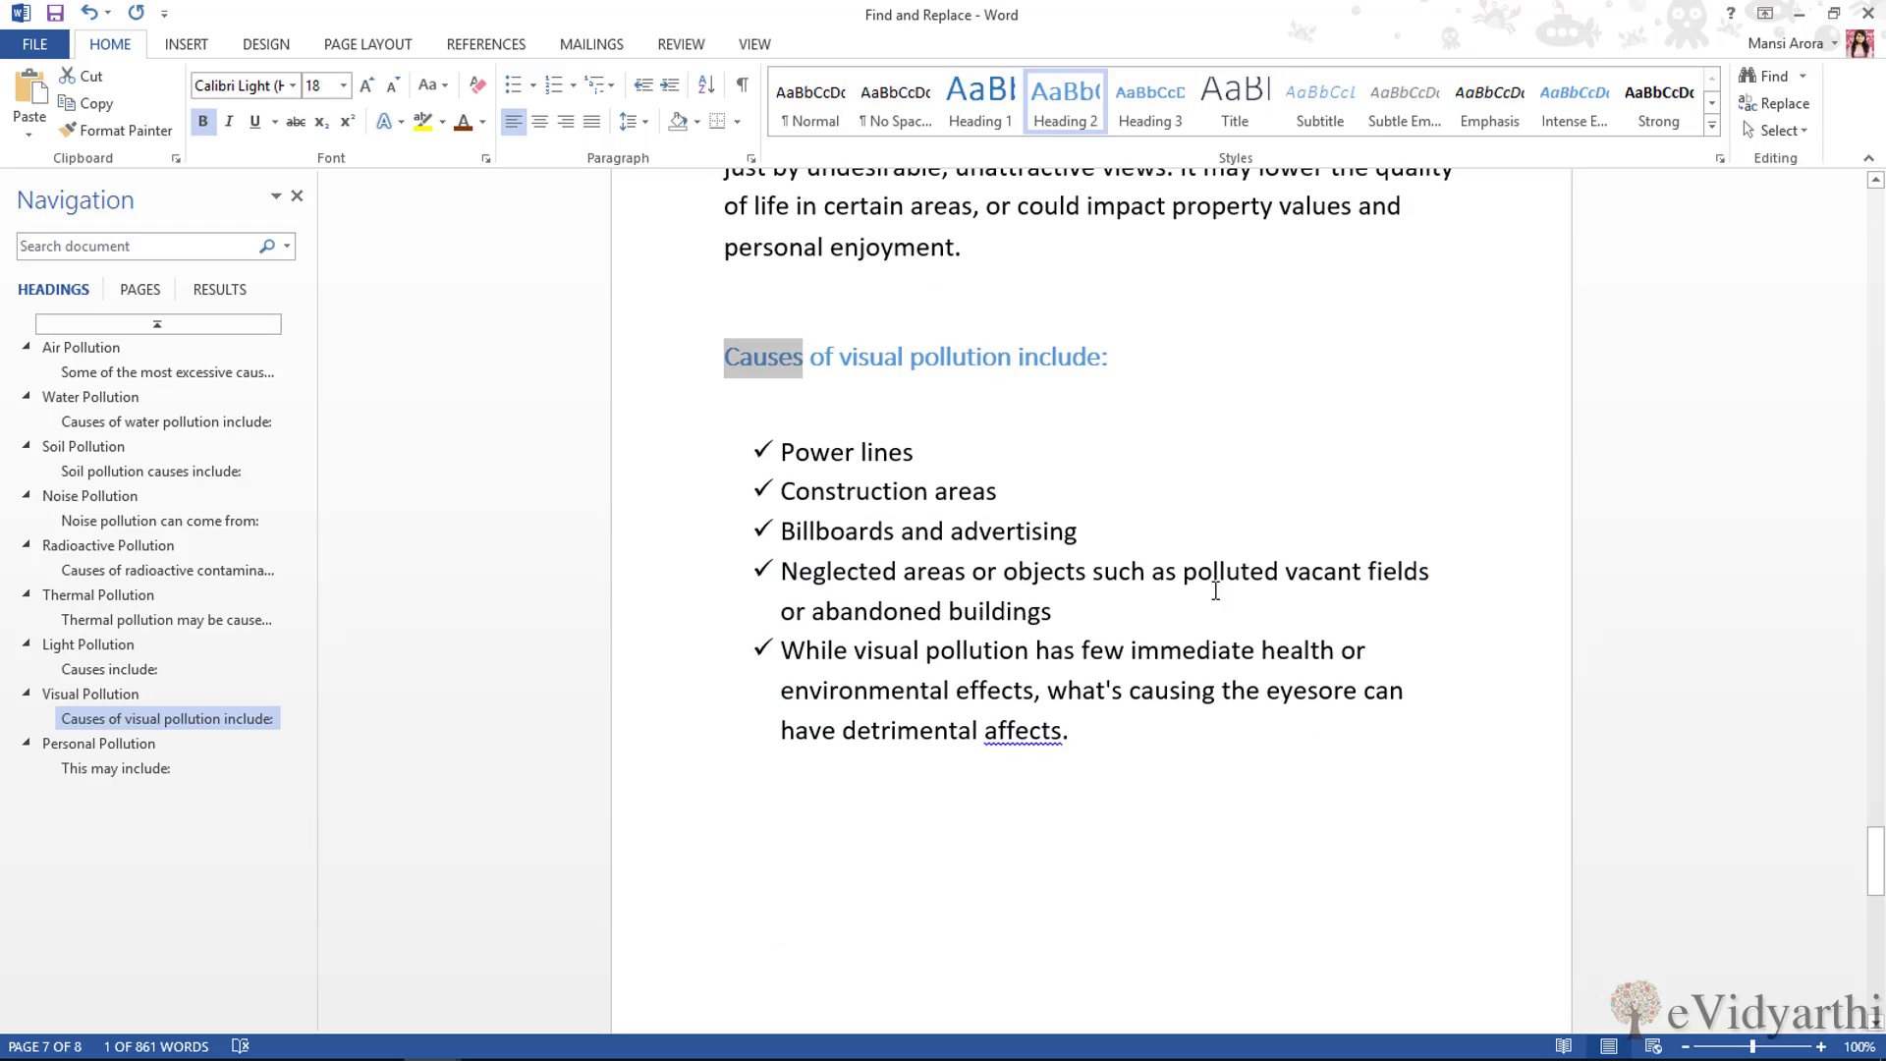
scroll(765, 523, "up", 2)
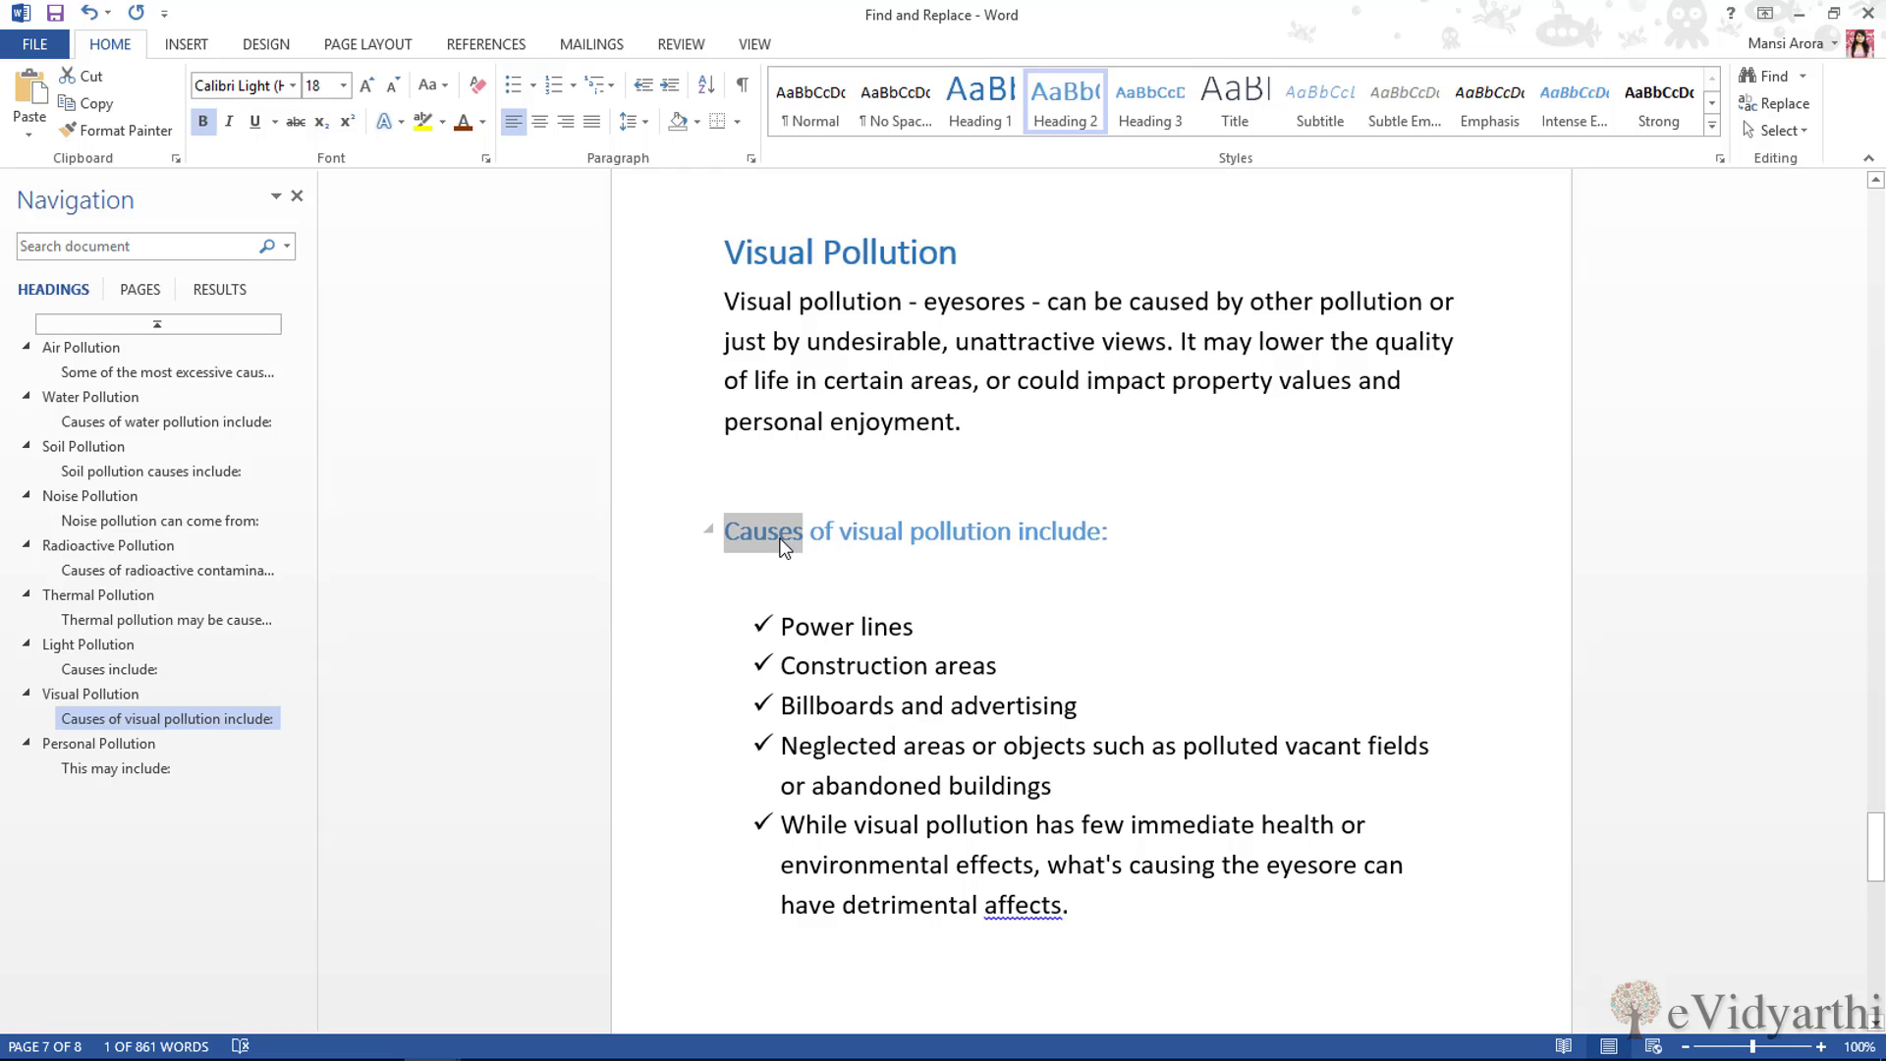
scroll(781, 545, "up", 1)
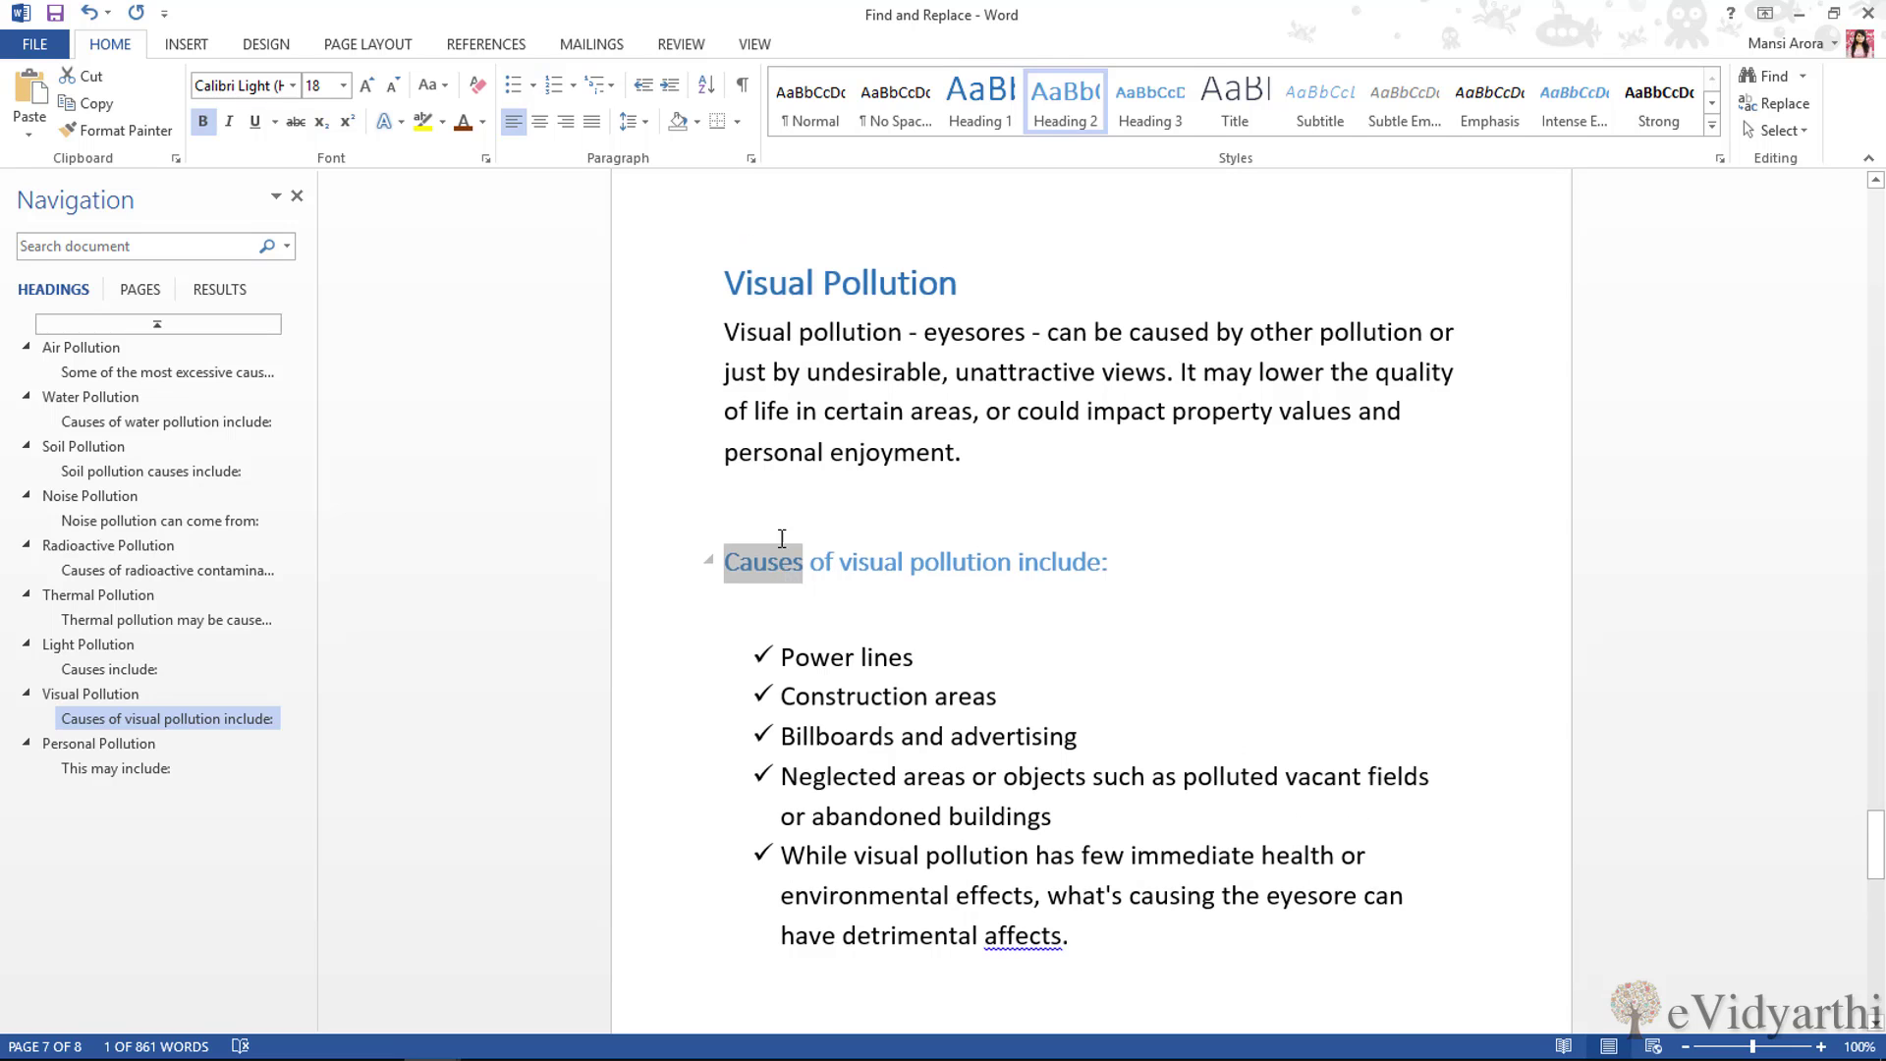
scroll(781, 545, "up", 4)
scroll(781, 545, "up", 3)
scroll(782, 542, "up", 3)
scroll(781, 537, "up", 1)
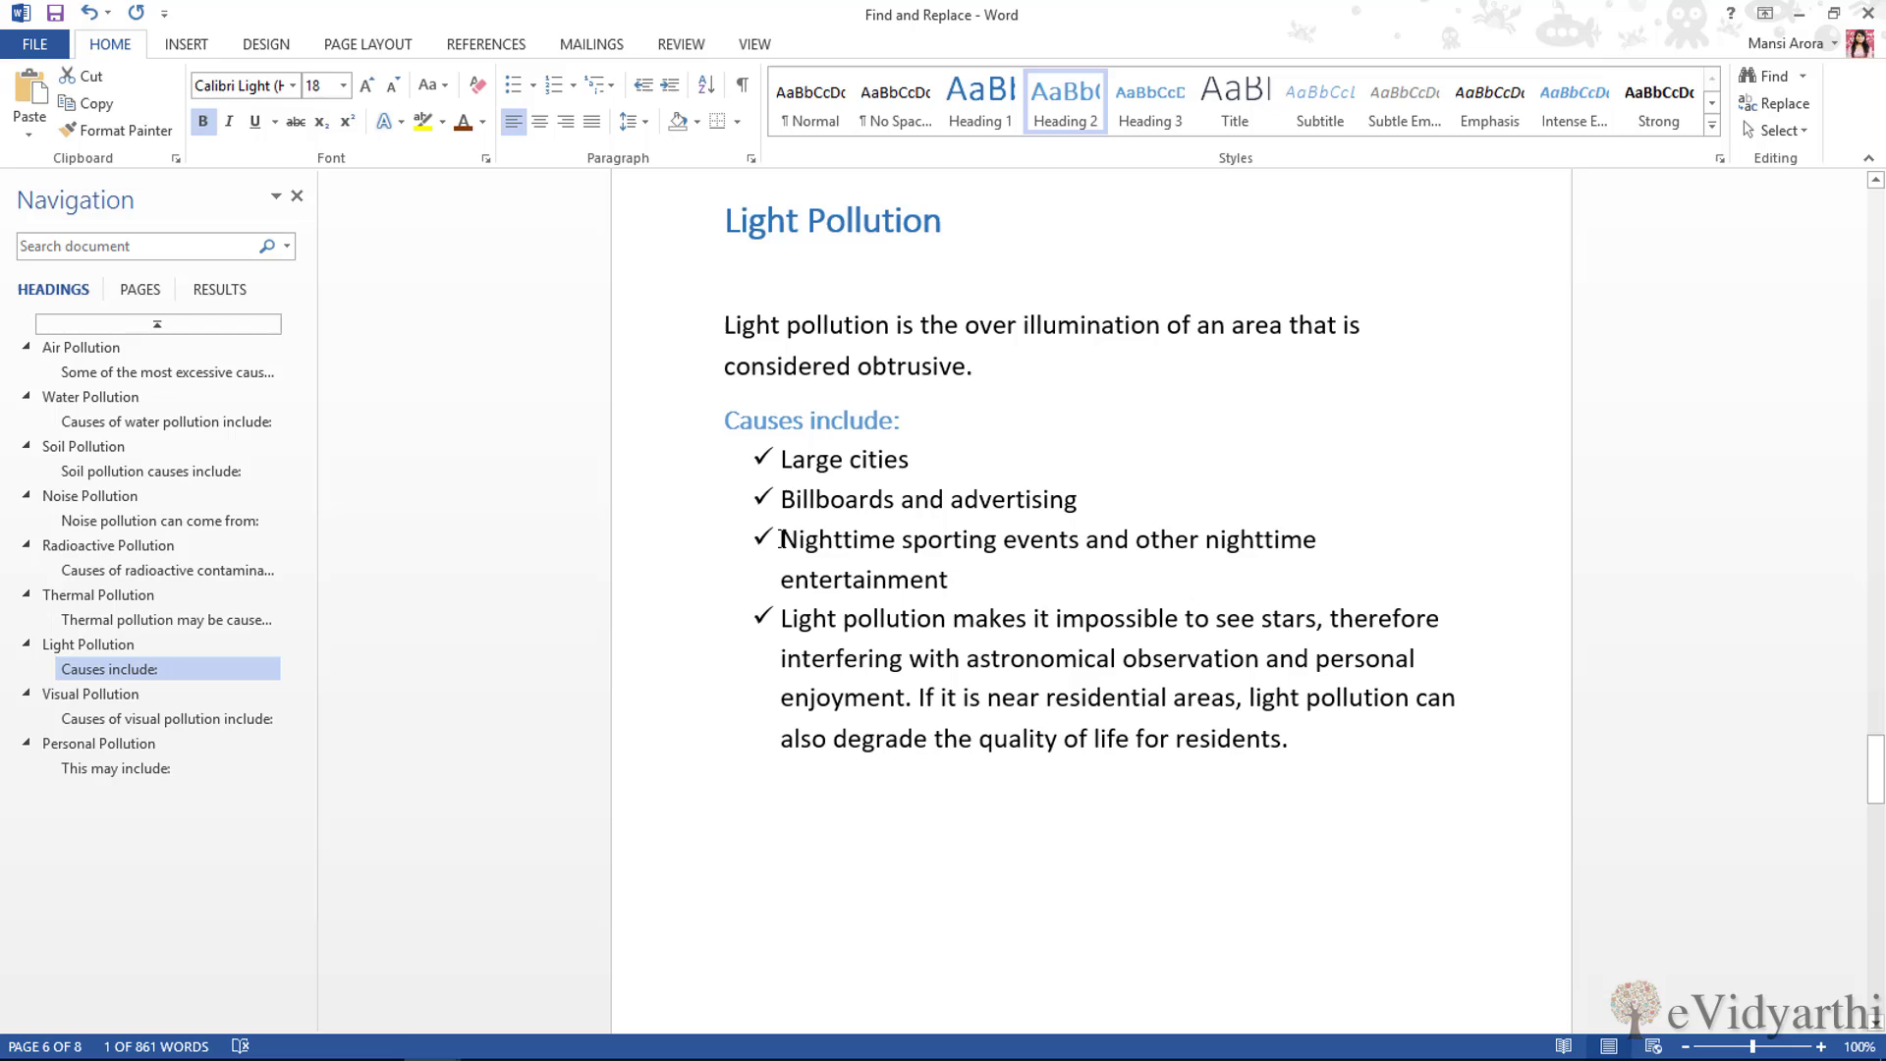